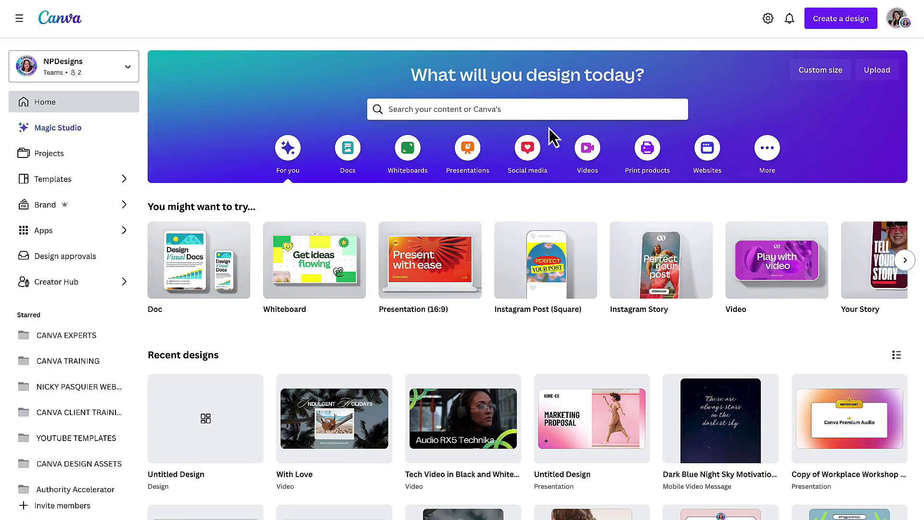
Show Canva's video design formats, including the 1920×1080 Video option
left_click(589, 152)
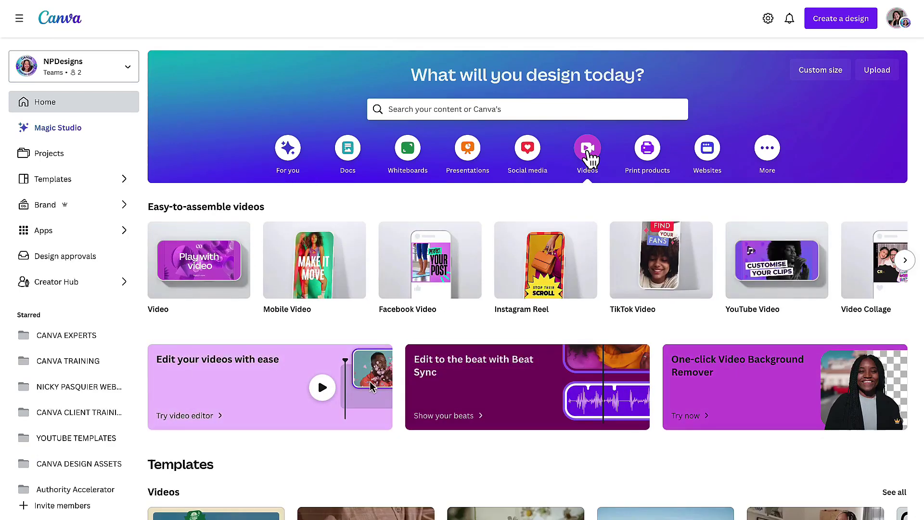
scroll(571, 245, "right", 2)
scroll(570, 252, "right", 3)
scroll(570, 251, "right", 2)
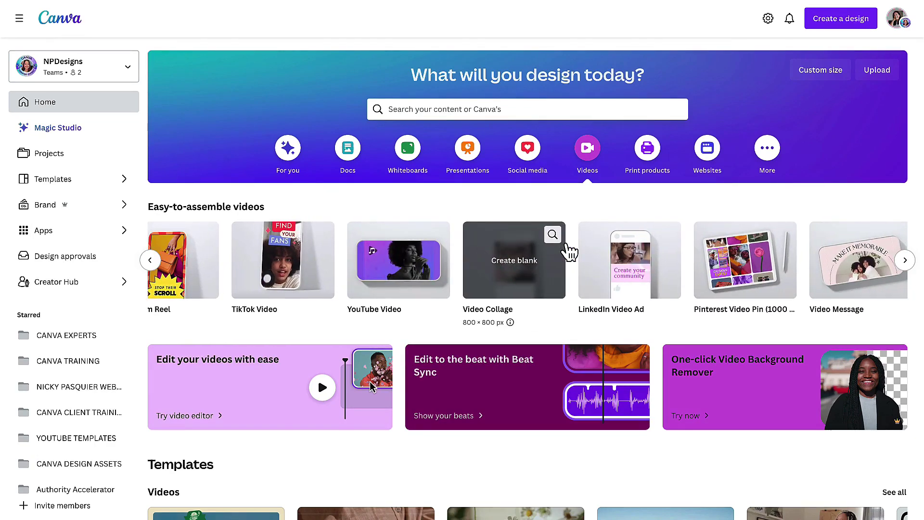
scroll(570, 251, "left", 5)
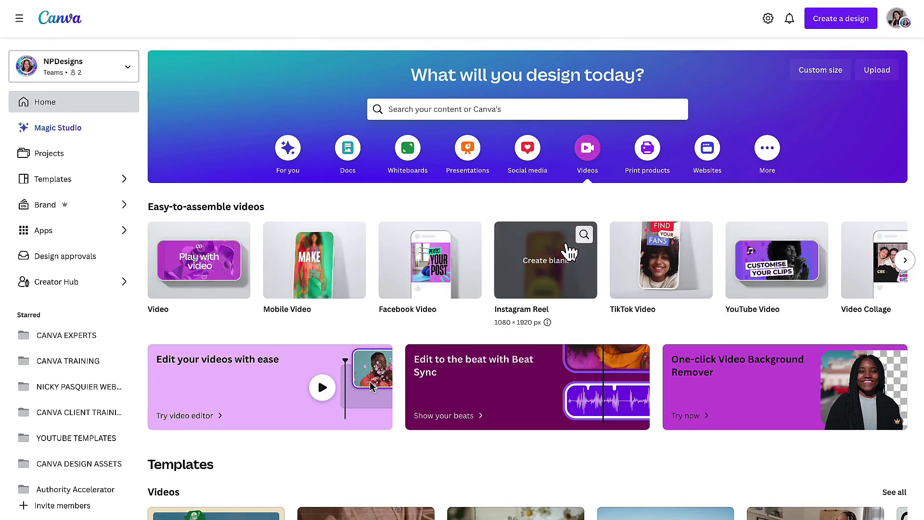
Start a blank video design, which opens the HOME+CO Marketing Proposal presentation
left_click(199, 262)
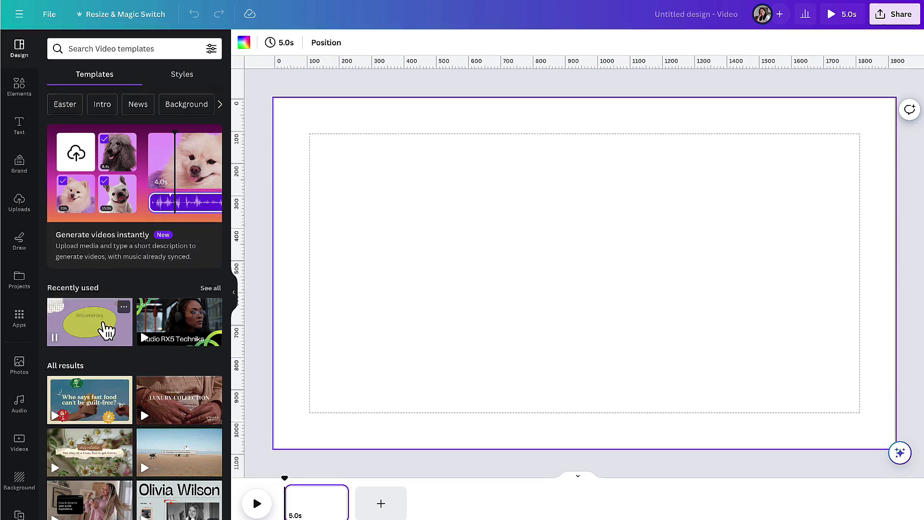
scroll(103, 326, "down", 2)
scroll(103, 330, "down", 1)
scroll(103, 329, "down", 1)
scroll(103, 330, "down", 1)
scroll(104, 330, "down", 3)
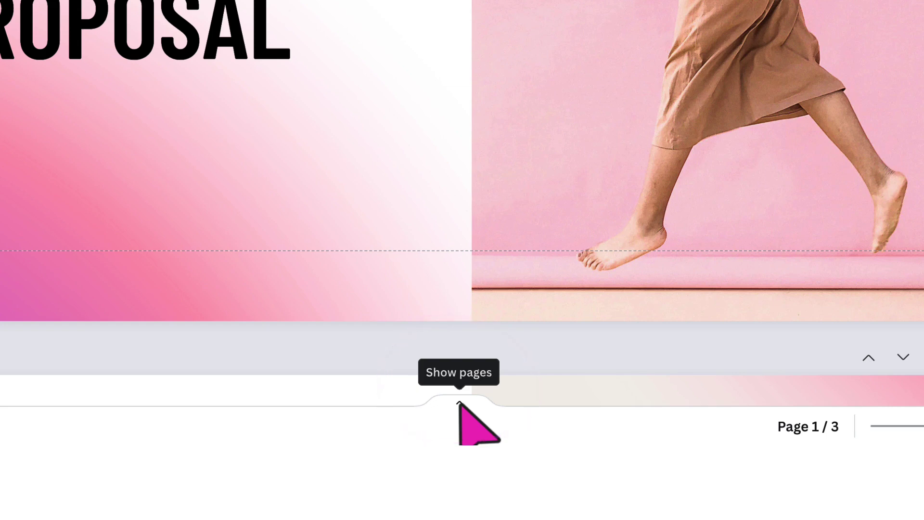
Show the presentation's pages as a duration timeline and move the playhead to the third slide
left_click(460, 403)
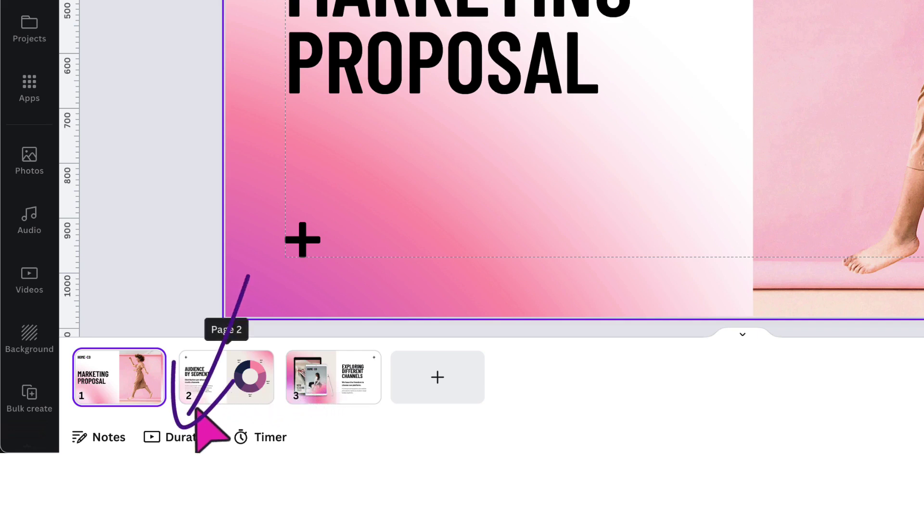
left_click(185, 434)
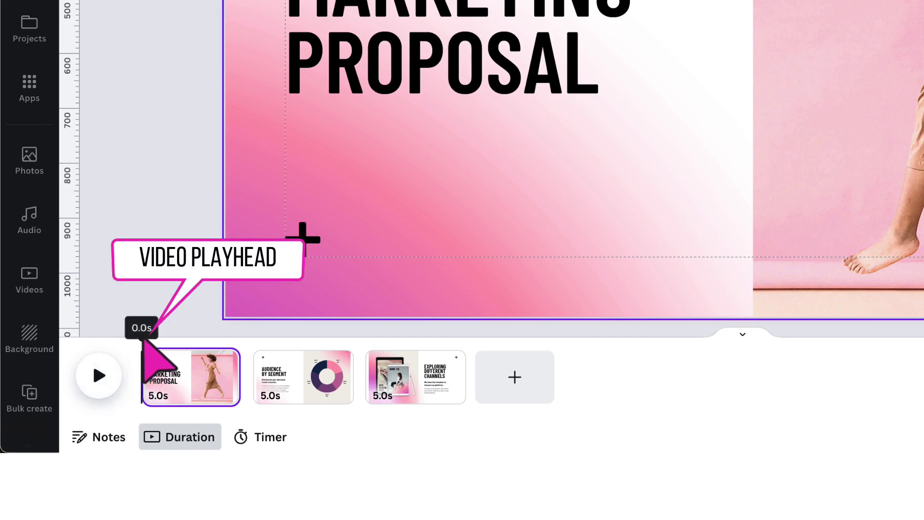
mouse_move(142, 337)
left_mouse_down()
mouse_move(425, 325)
mouse_move(141, 338)
left_mouse_up()
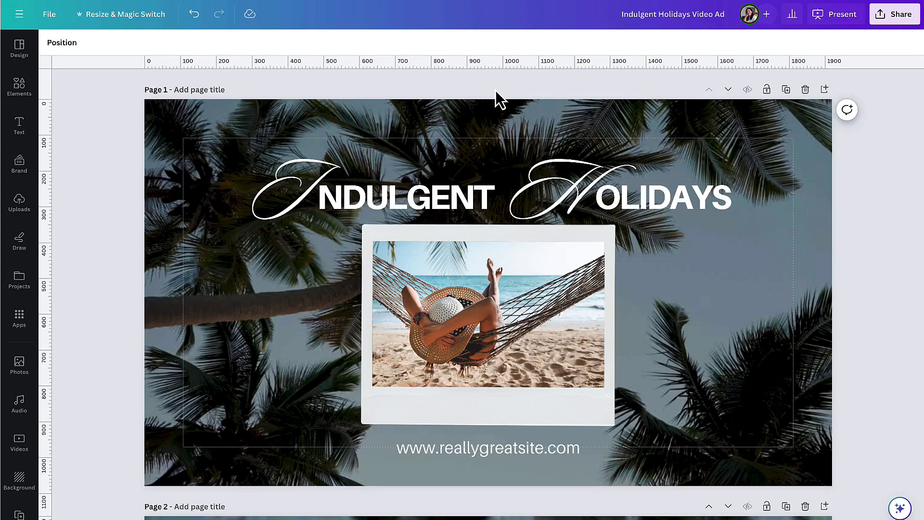
left_click(495, 121)
scroll(494, 123, "down", 2)
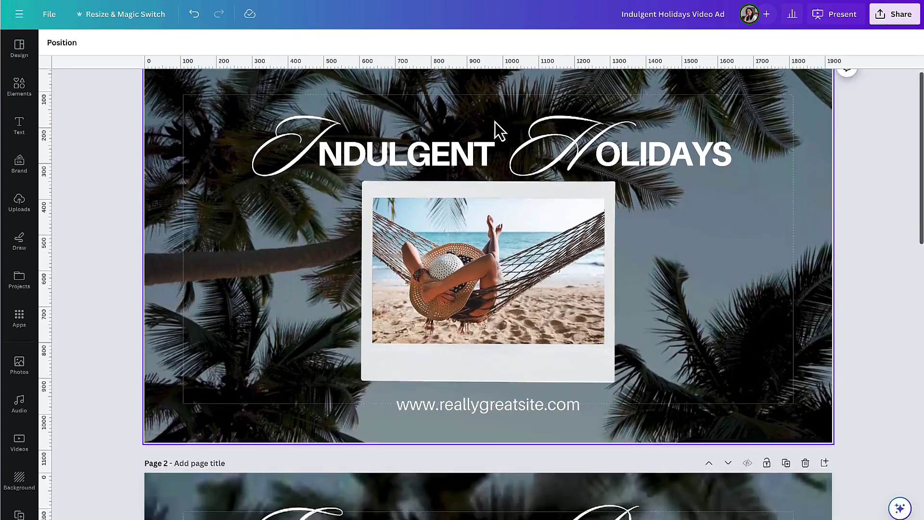
scroll(495, 122, "down", 2)
scroll(495, 122, "down", 2)
scroll(495, 123, "down", 2)
scroll(495, 122, "down", 2)
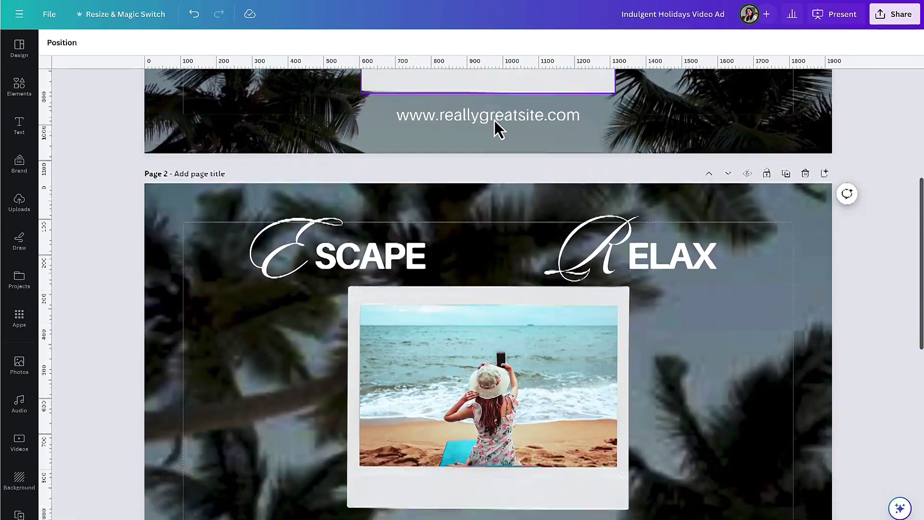
scroll(496, 123, "down", 3)
scroll(495, 123, "down", 3)
scroll(495, 123, "down", 4)
scroll(496, 123, "down", 2)
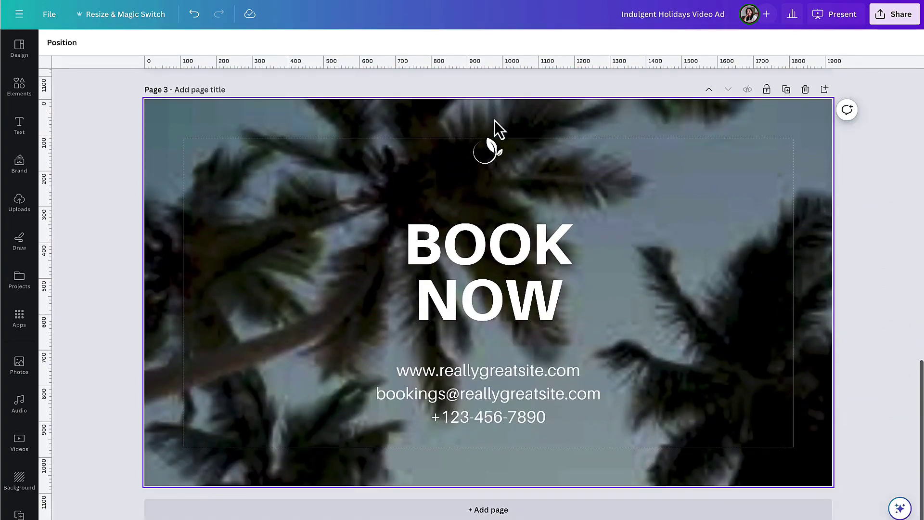
scroll(495, 123, "up", 10)
scroll(495, 123, "up", 10)
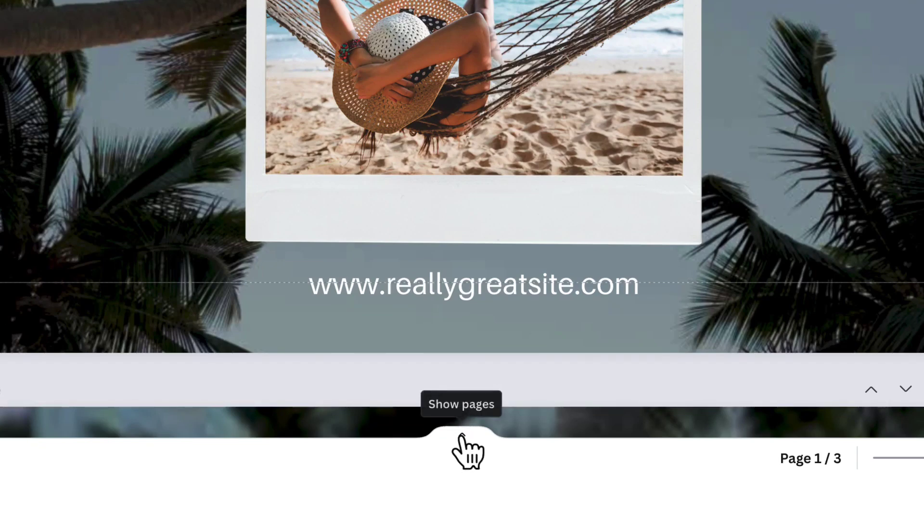
Reveal the ad's pages as a timeline showing 4.0s, 4.0s and 6.5s durations
left_click(462, 437)
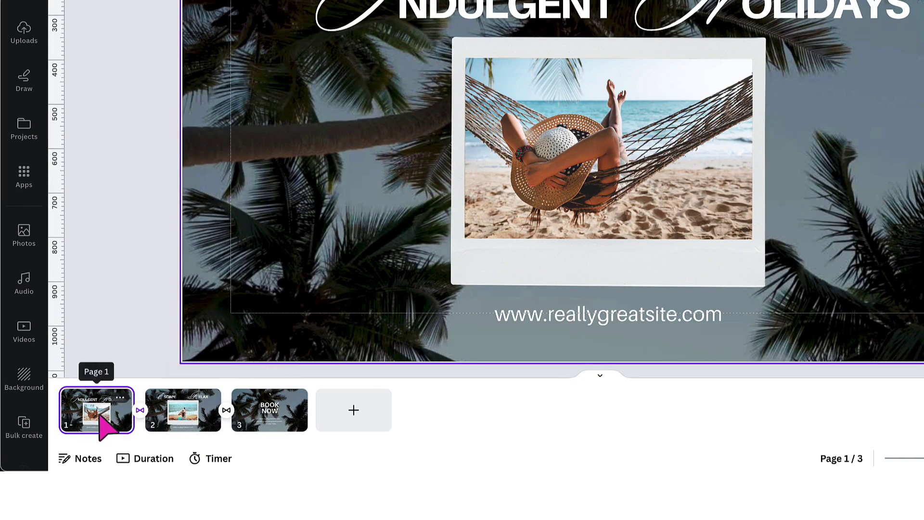
left_click(132, 459)
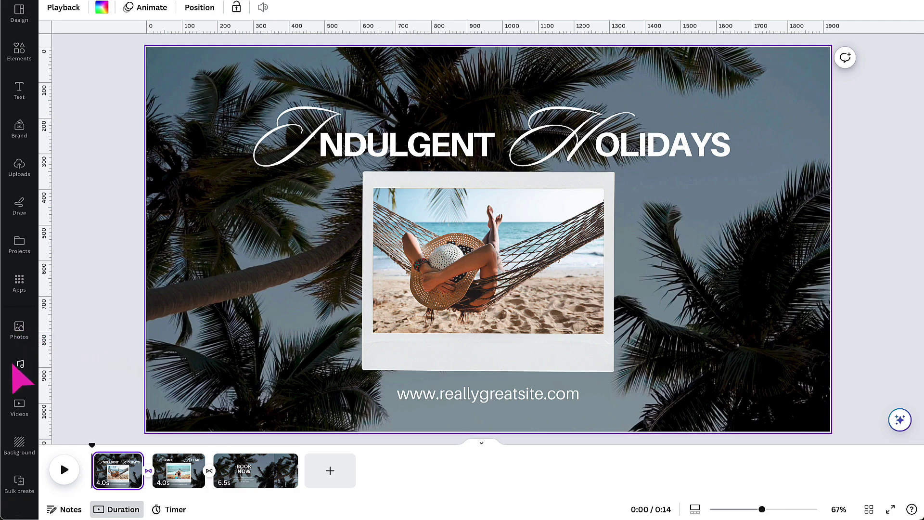
Browse Happy and Epic music in the audio library, then clear the search
left_click(21, 368)
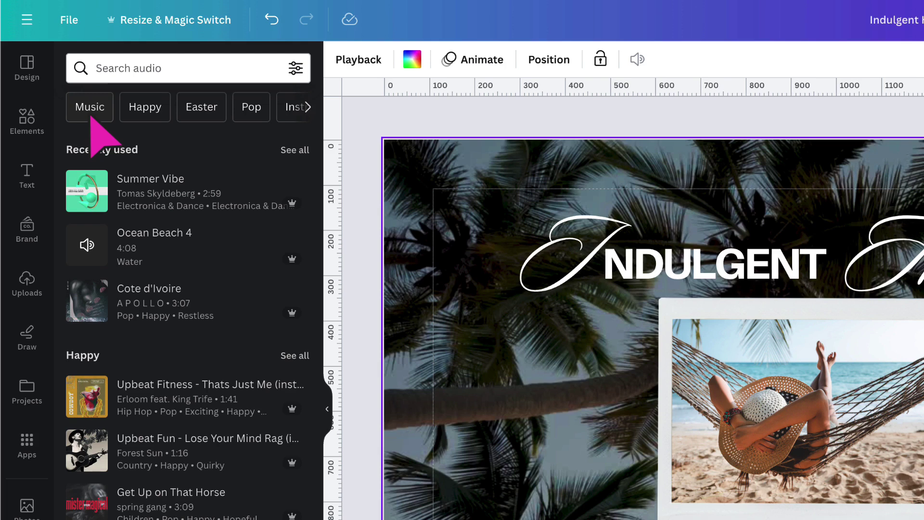
left_click(149, 119)
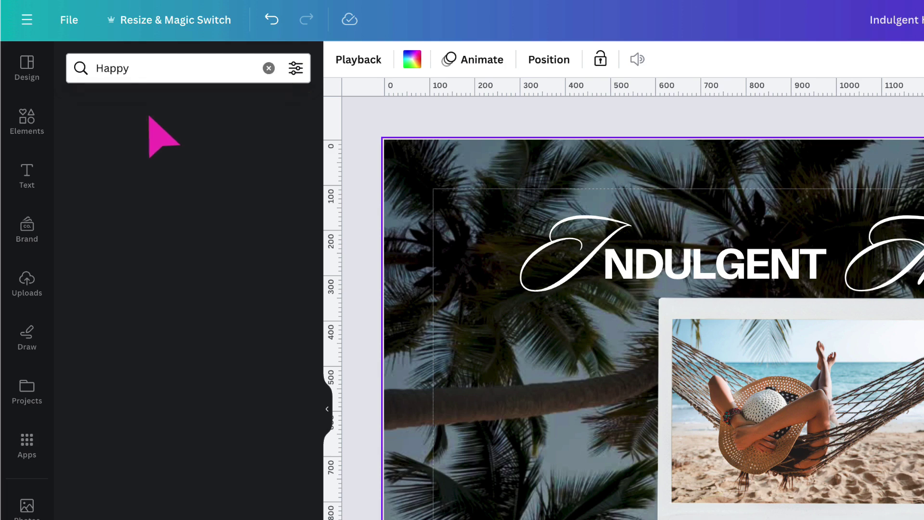
left_click(250, 112)
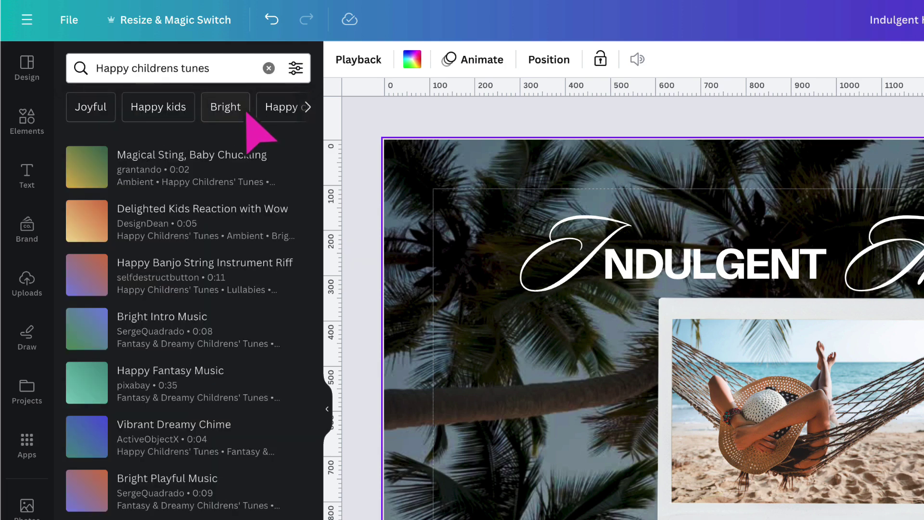
left_click(269, 68)
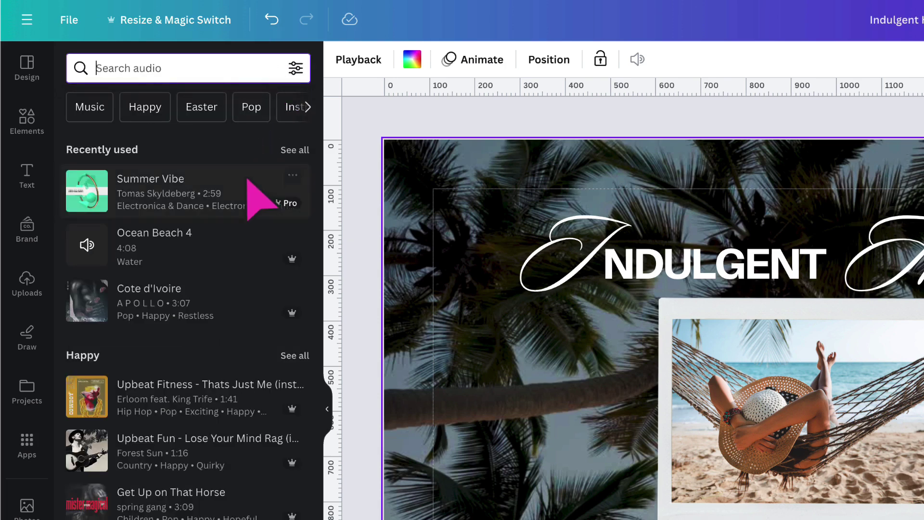
scroll(253, 198, "down", 1)
scroll(249, 182, "down", 1)
scroll(249, 182, "down", 1)
scroll(249, 183, "down", 1)
scroll(249, 182, "down", 1)
scroll(248, 182, "down", 1)
scroll(248, 182, "down", 1)
scroll(249, 183, "down", 2)
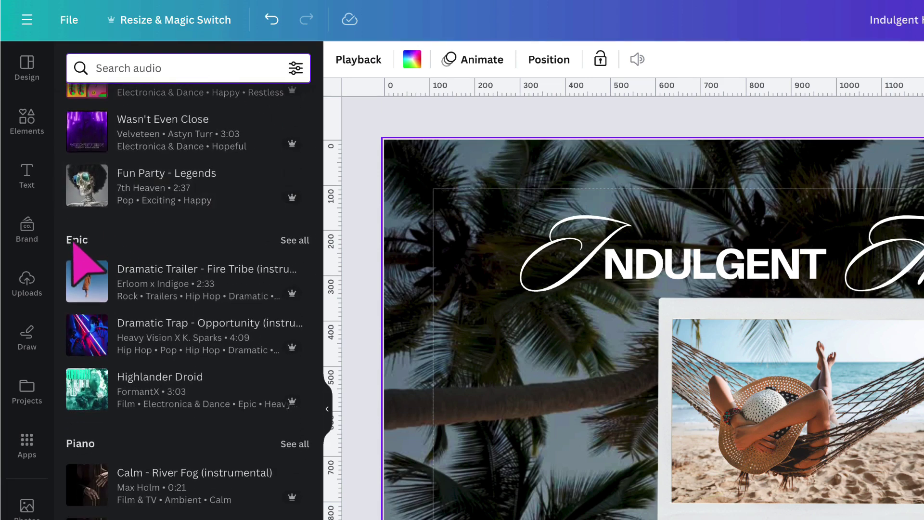
left_click(295, 240)
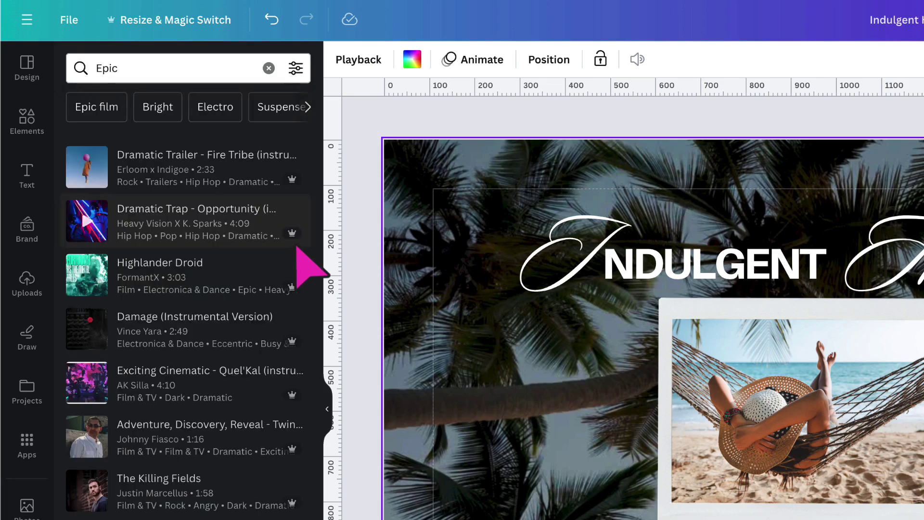
mouse_move(292, 293)
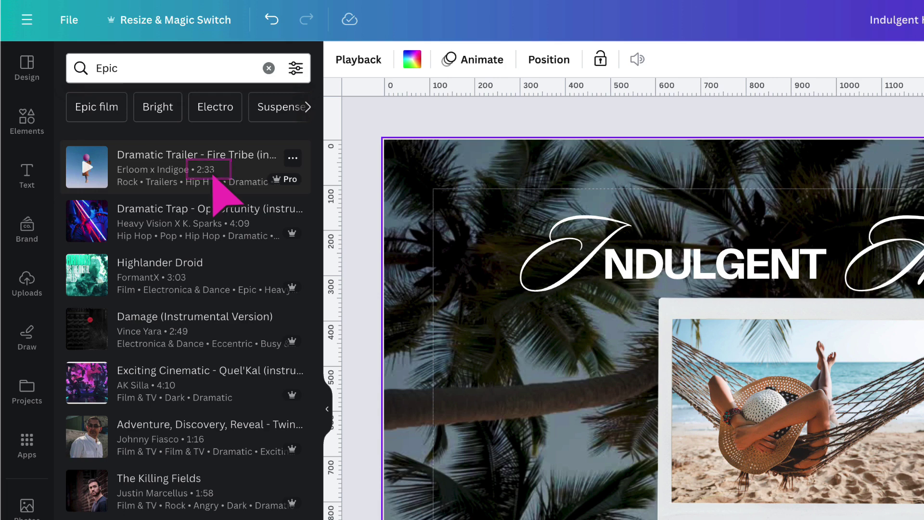
left_click(268, 68)
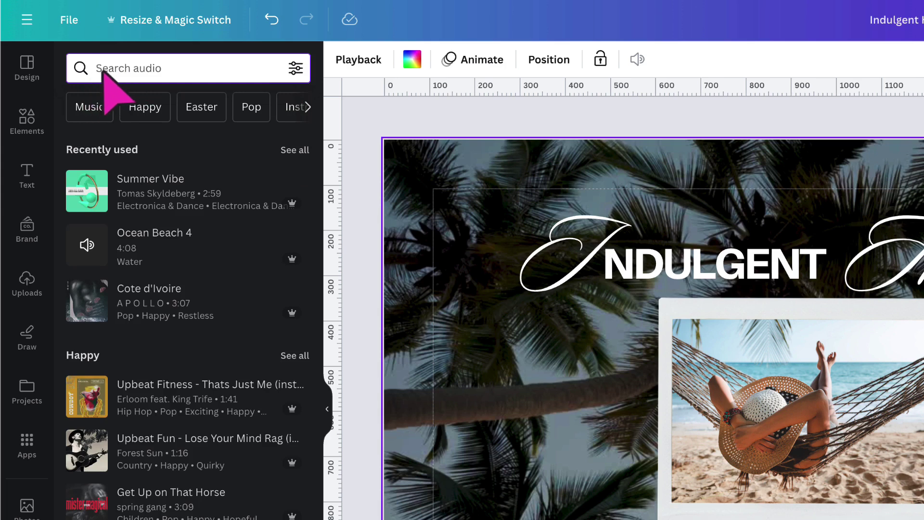
Search the audio library for 'summer vibes' and briefly check the filter options
left_click(130, 68)
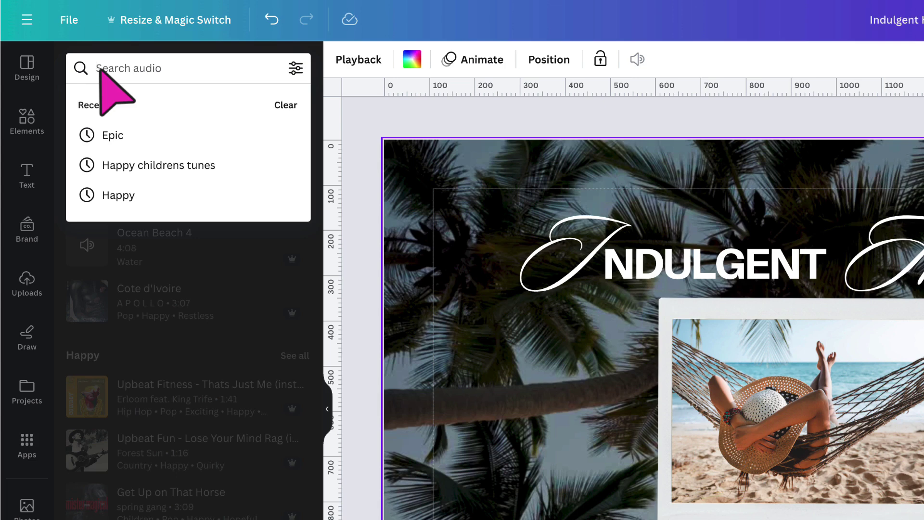
type("Summer")
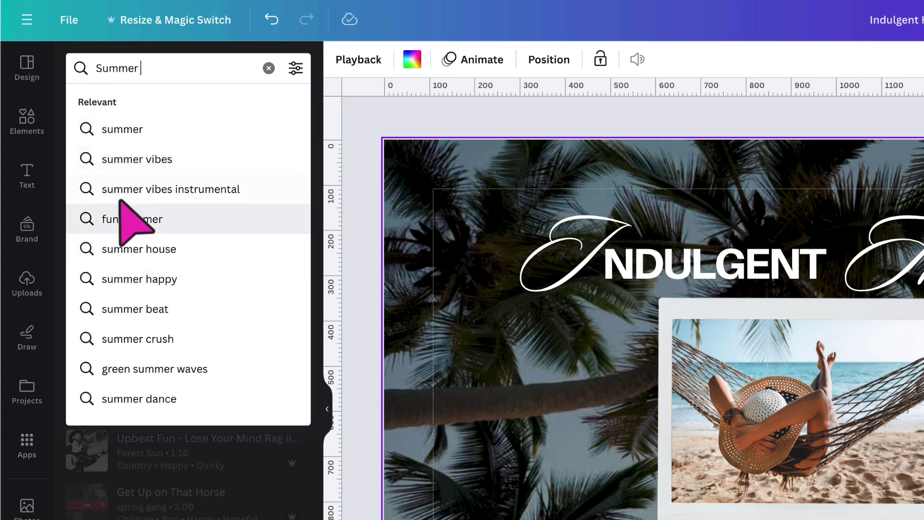
left_click(138, 161)
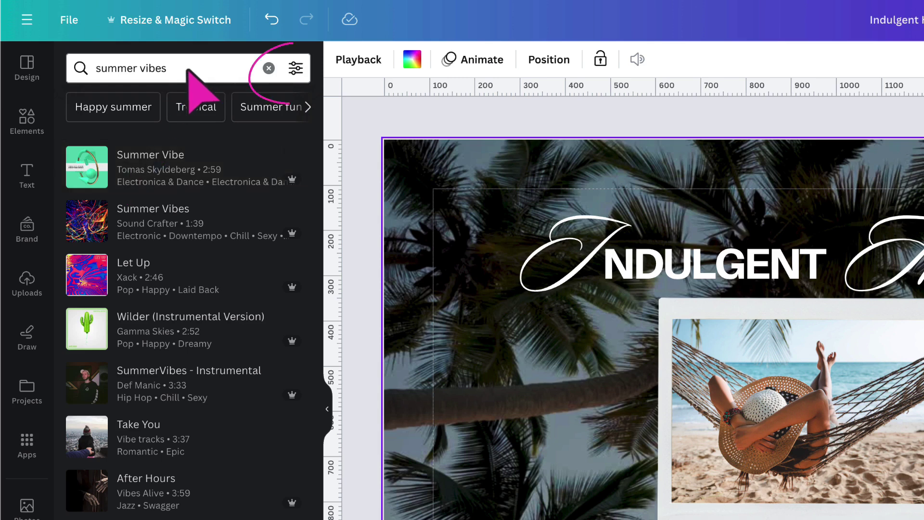
left_click(295, 67)
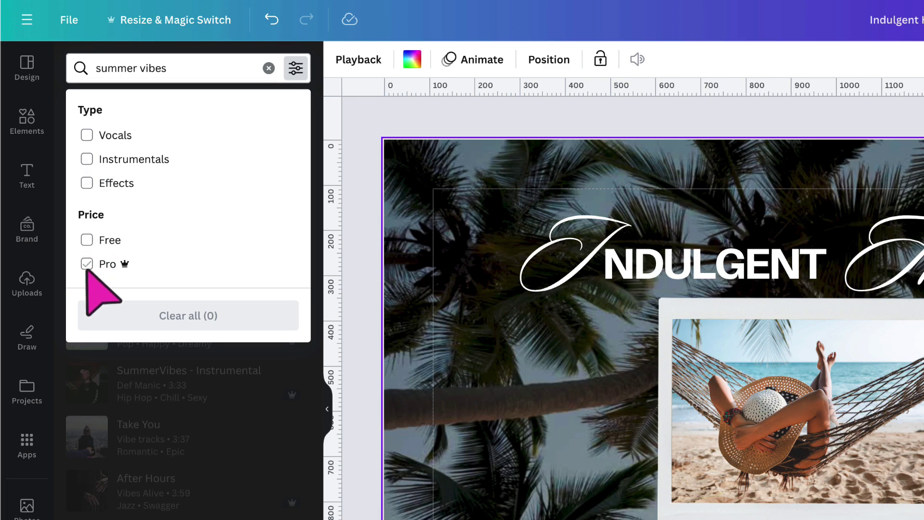
left_click(372, 188)
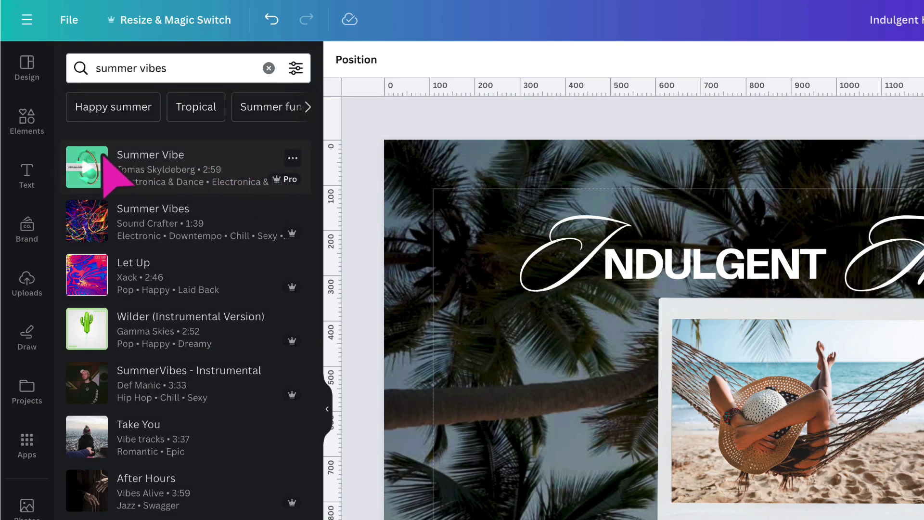
mouse_move(86, 167)
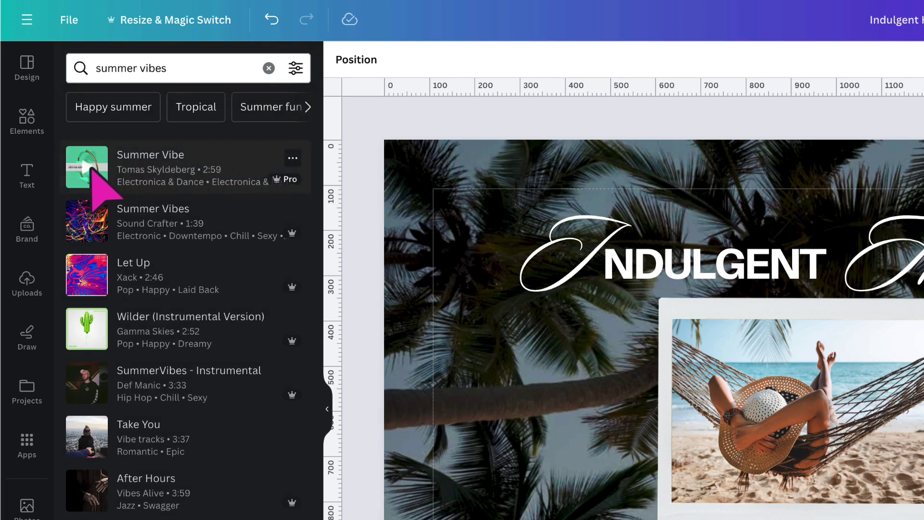
Preview the Summer Vibe track, then add it beneath all three ad pages
left_click(88, 164)
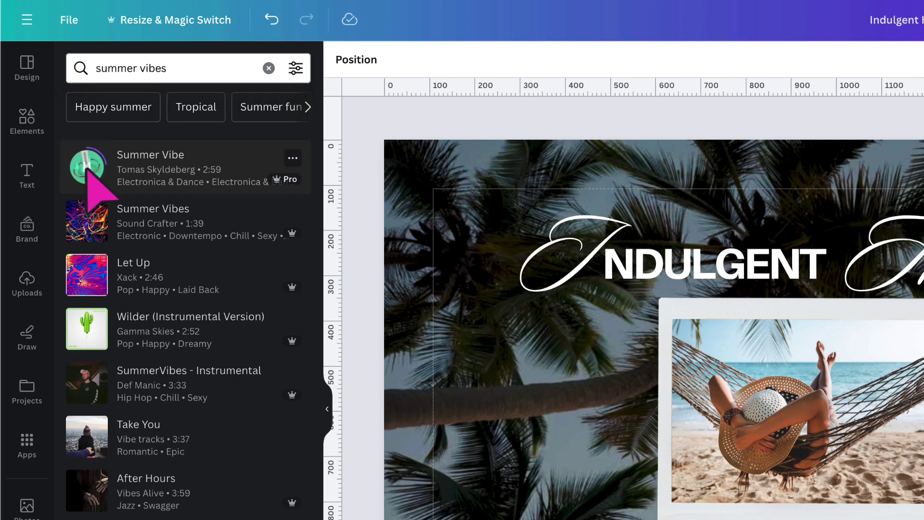
left_click(88, 165)
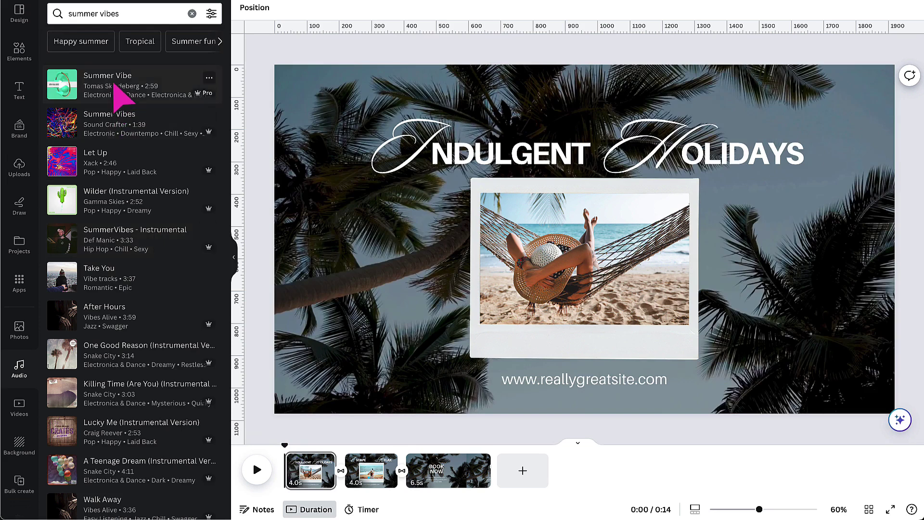
left_click(115, 83)
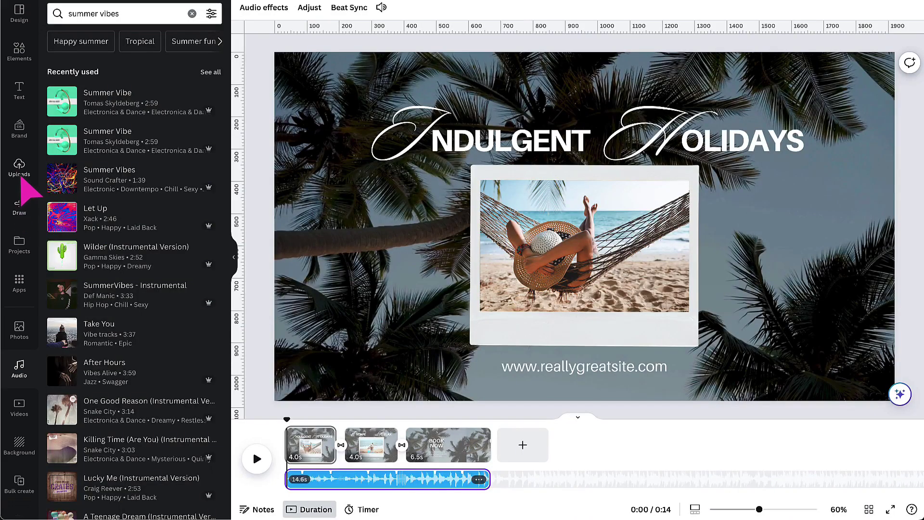
Look through the Uploads panel's other upload sources and its uploaded audio files
left_click(20, 170)
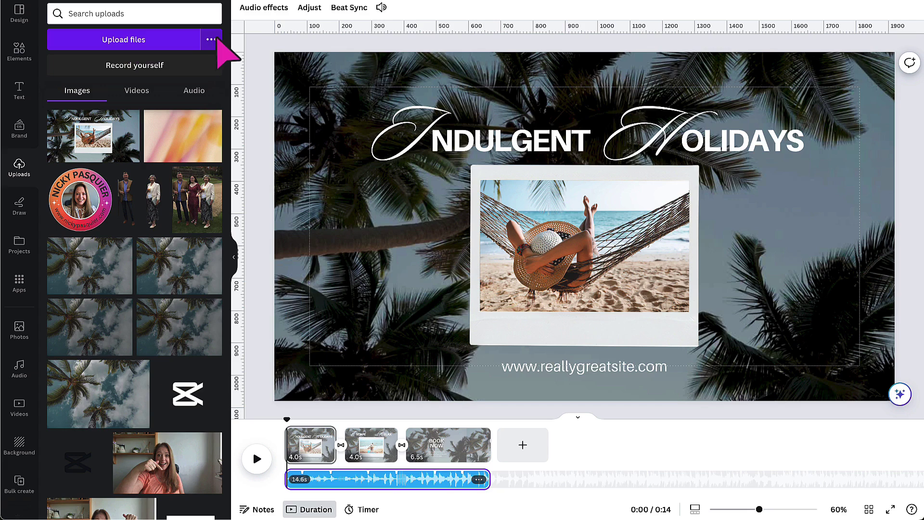
left_click(211, 40)
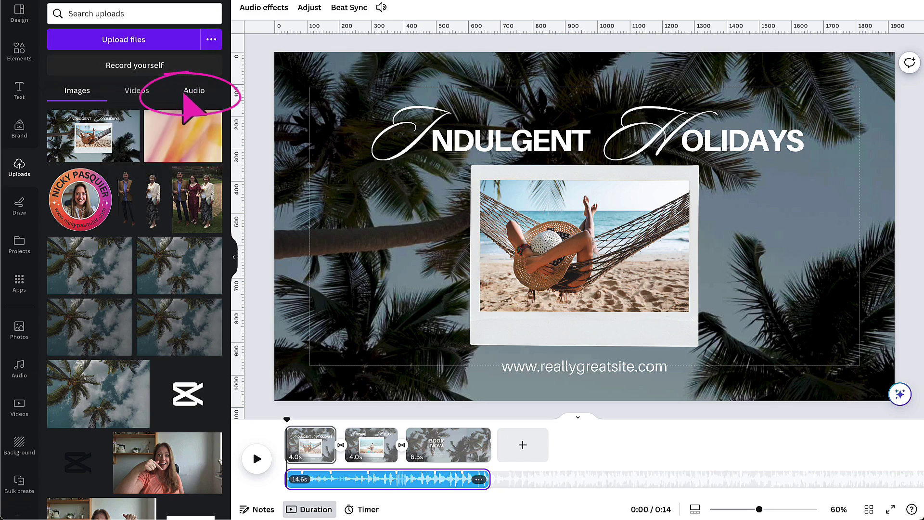
left_click(189, 93)
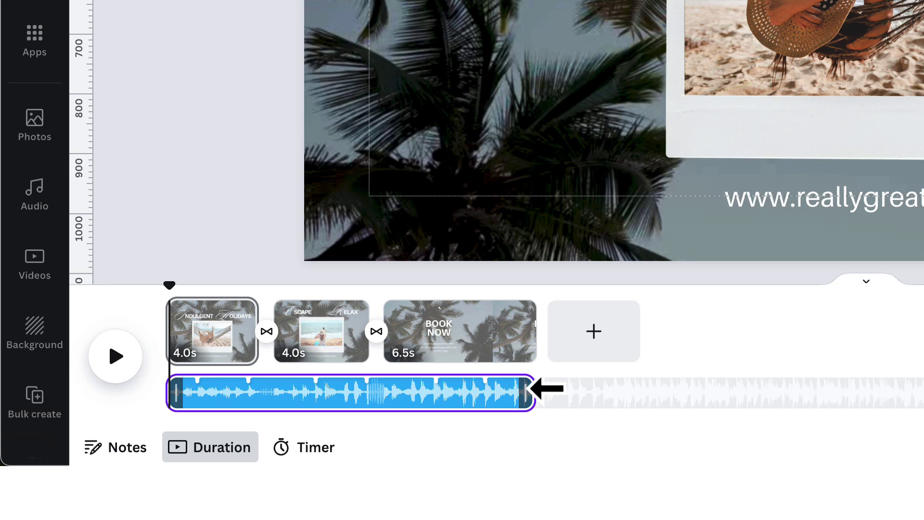
Trim the Summer Vibe clip's edges to the pages and slide the waveform to another section
mouse_move(547, 389)
left_mouse_down()
mouse_move(412, 395)
mouse_move(540, 382)
left_mouse_up()
mouse_move(157, 389)
left_mouse_down()
mouse_move(247, 390)
mouse_move(167, 391)
left_mouse_up()
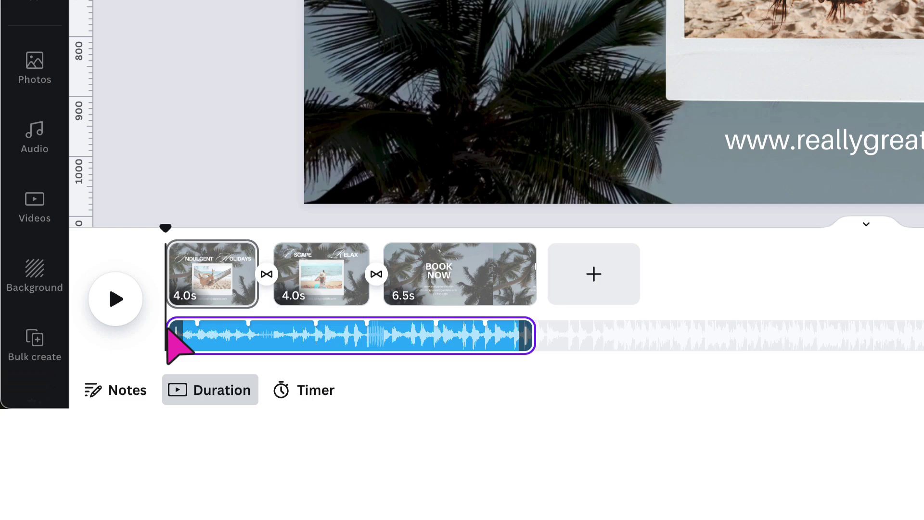
mouse_move(376, 392)
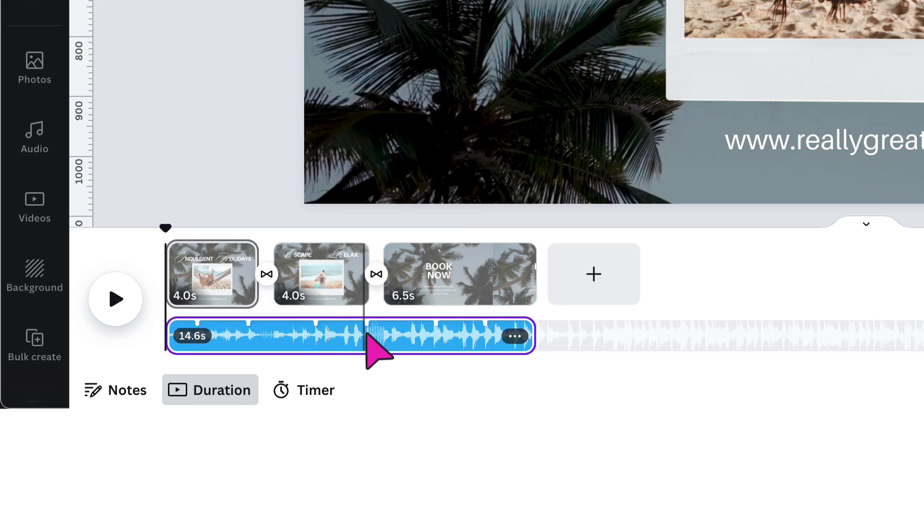
left_click(395, 335)
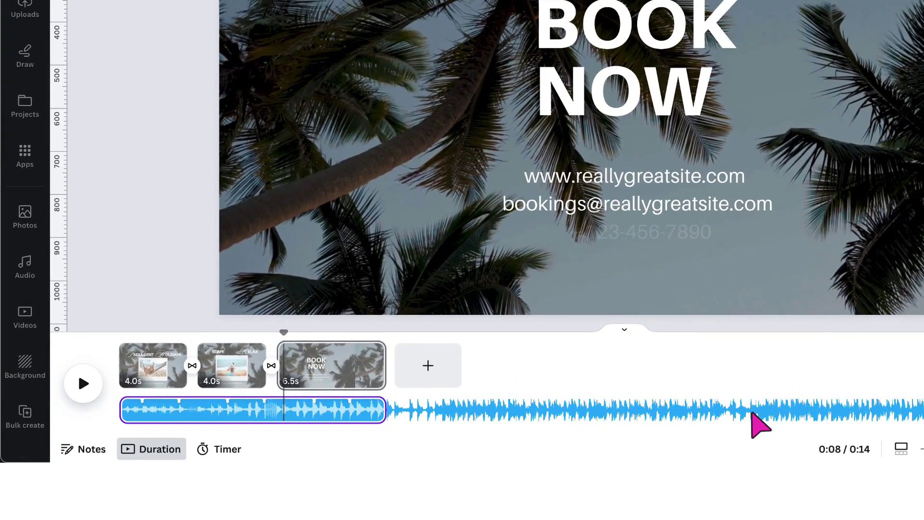
mouse_move(751, 422)
left_mouse_down()
mouse_move(630, 431)
mouse_move(418, 425)
left_mouse_up()
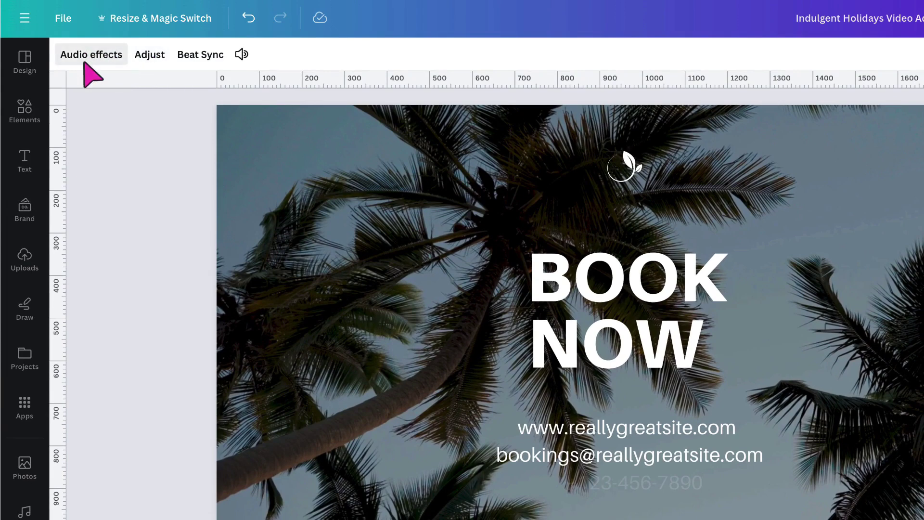
Give the Summer Vibe track 1.0-second fade-in and 1.0-second fade-out audio effects
left_click(101, 59)
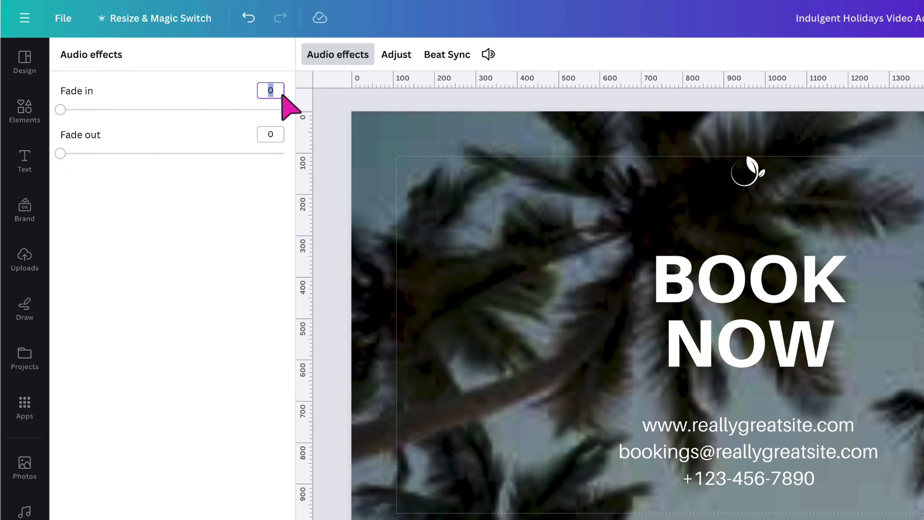
type("1")
key("Return")
left_click(280, 139)
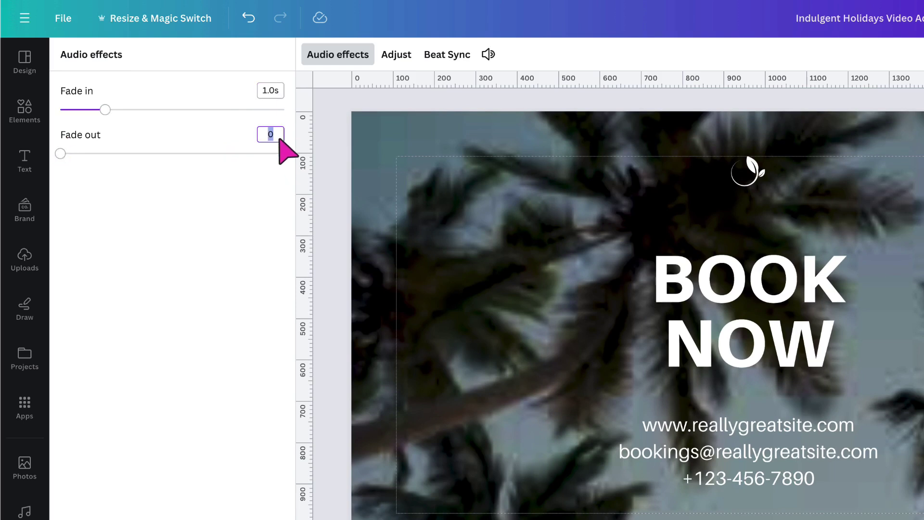
type("1")
key("Return")
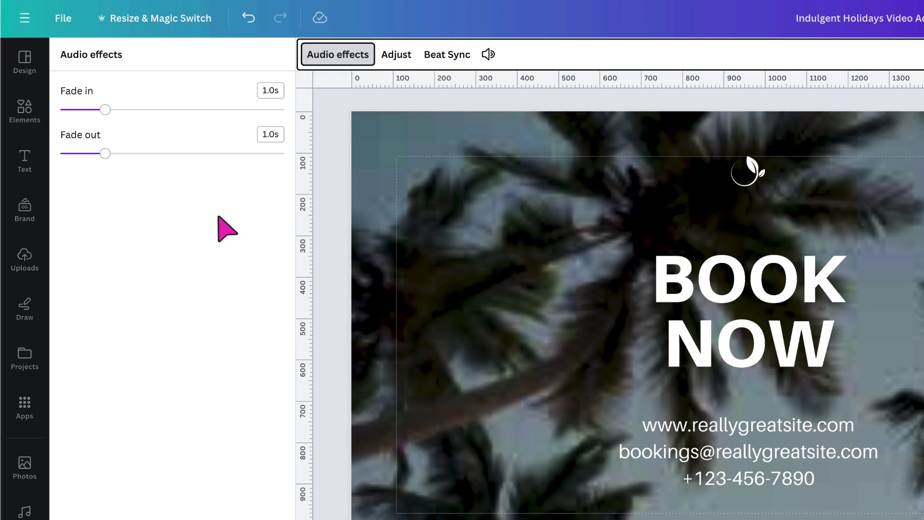
left_click(218, 215)
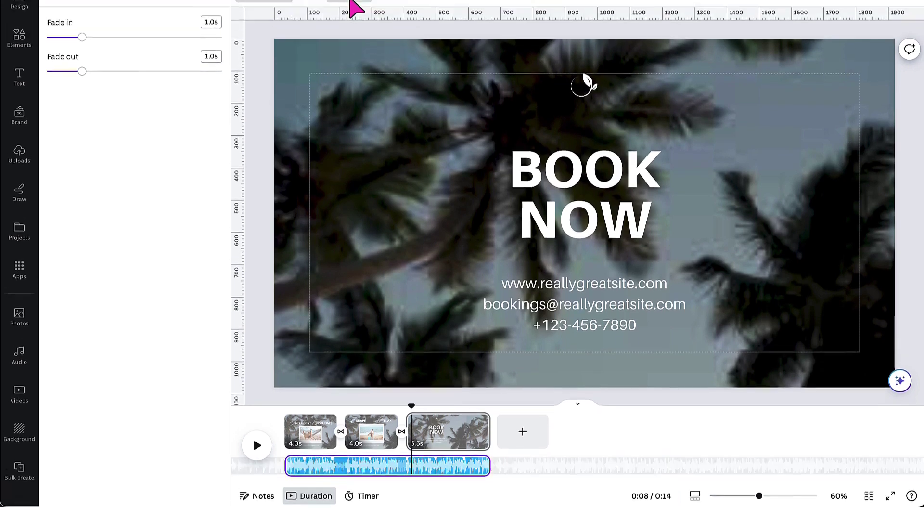
Beat-sync the pages to the music (3.9s, 4.4s, 6.2s), then turn Sync now off
left_click(349, 43)
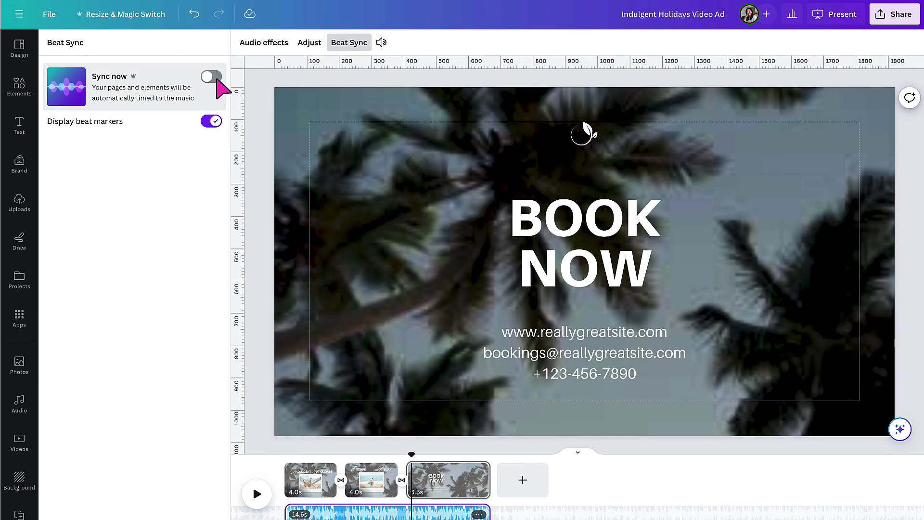
left_click(211, 76)
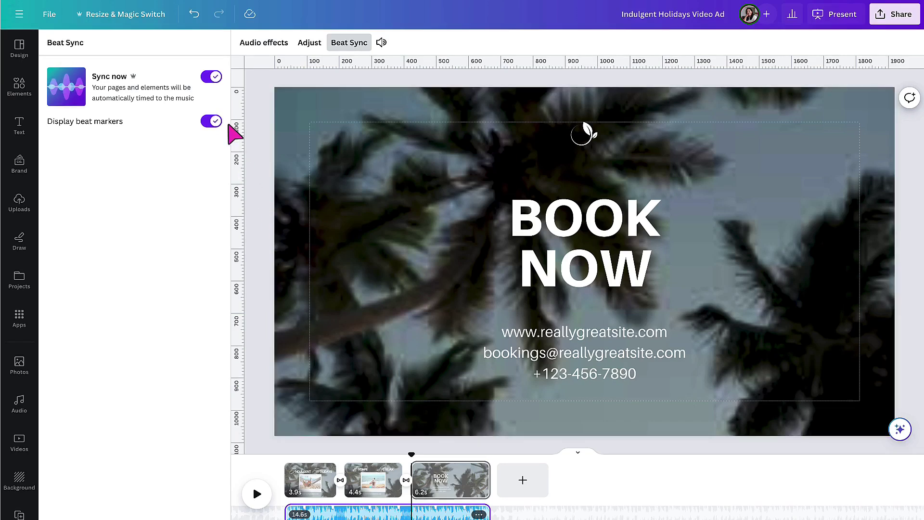
left_click(209, 77)
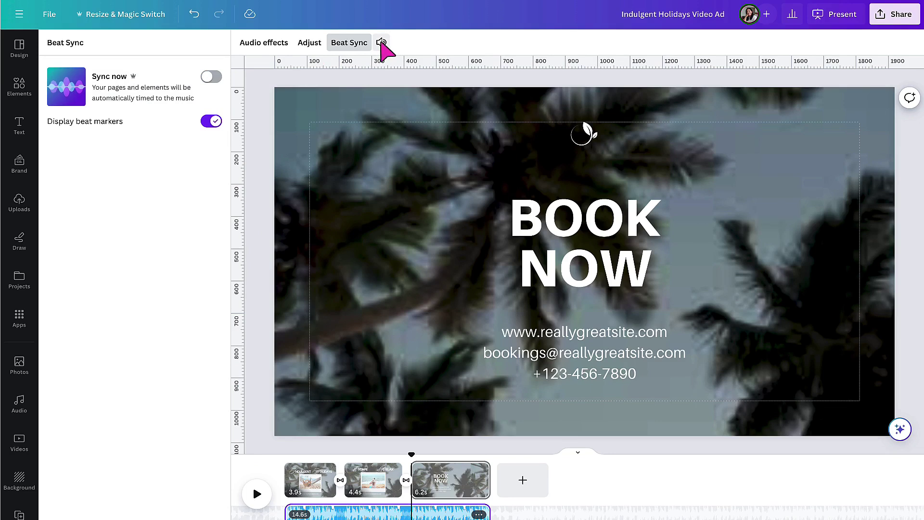
Lower the Summer Vibe music volume to 59 after testing mute and unmute
left_click(381, 43)
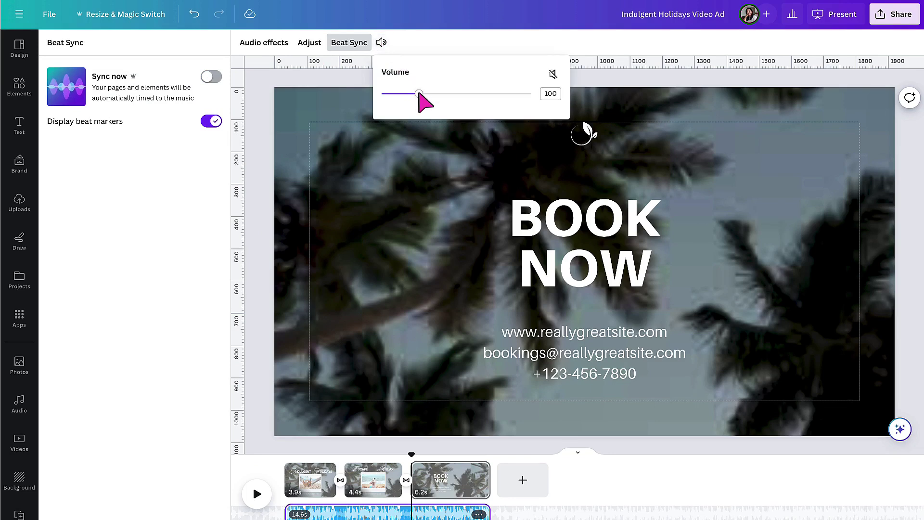
left_click(418, 94)
mouse_move(419, 94)
left_mouse_down()
mouse_move(533, 95)
mouse_move(396, 93)
left_mouse_up()
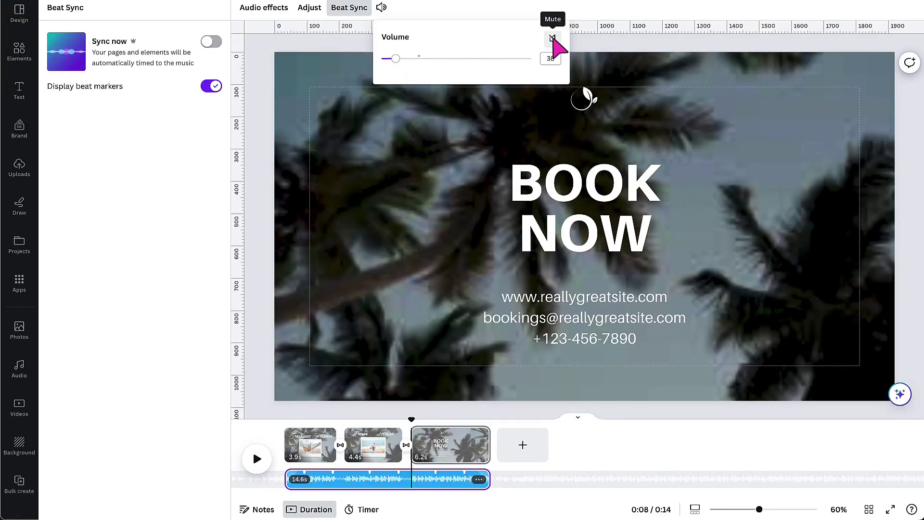
left_click(553, 37)
left_click(422, 59)
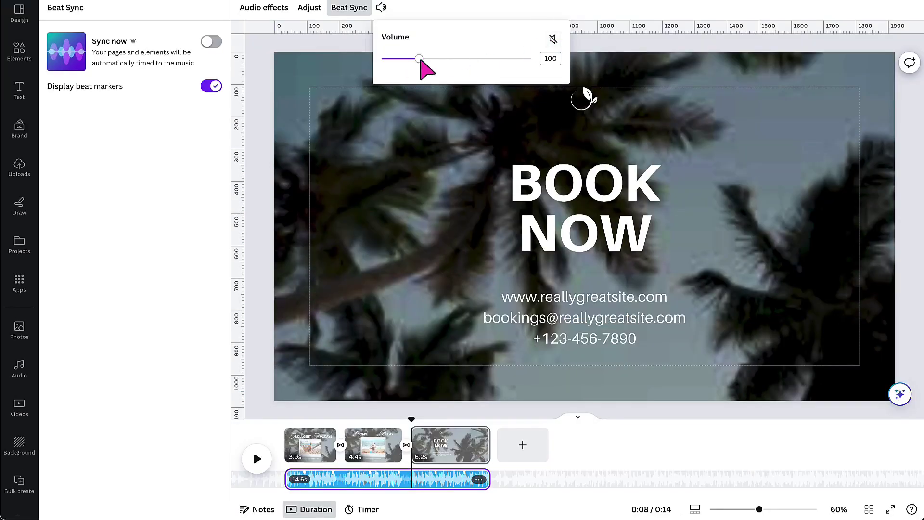
left_click_drag(421, 60, 400, 59)
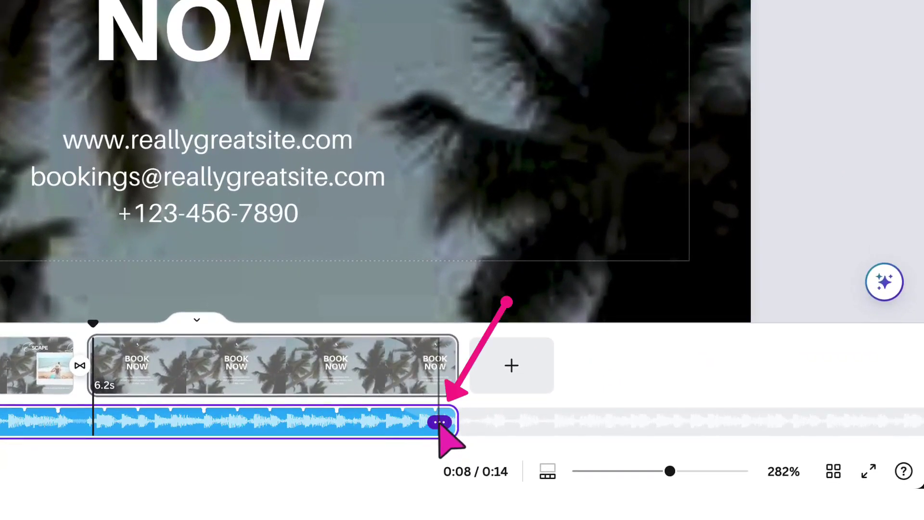
Move the playhead back into page two of the timeline
left_click(439, 423)
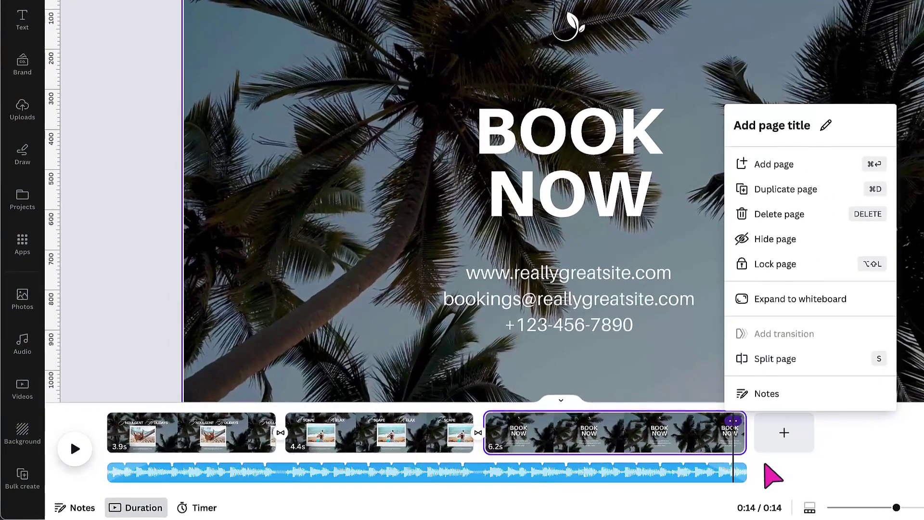
left_click(765, 466)
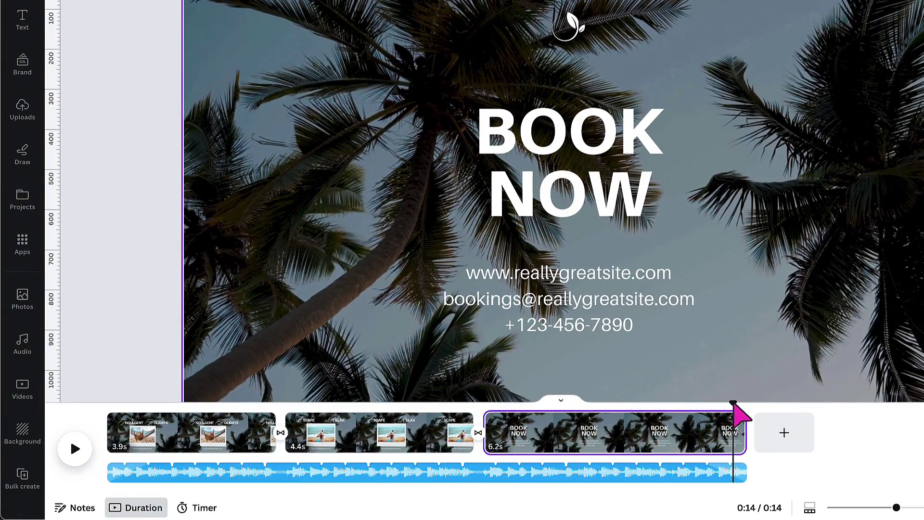
mouse_move(740, 414)
left_mouse_down()
mouse_move(561, 436)
mouse_move(359, 445)
left_mouse_up()
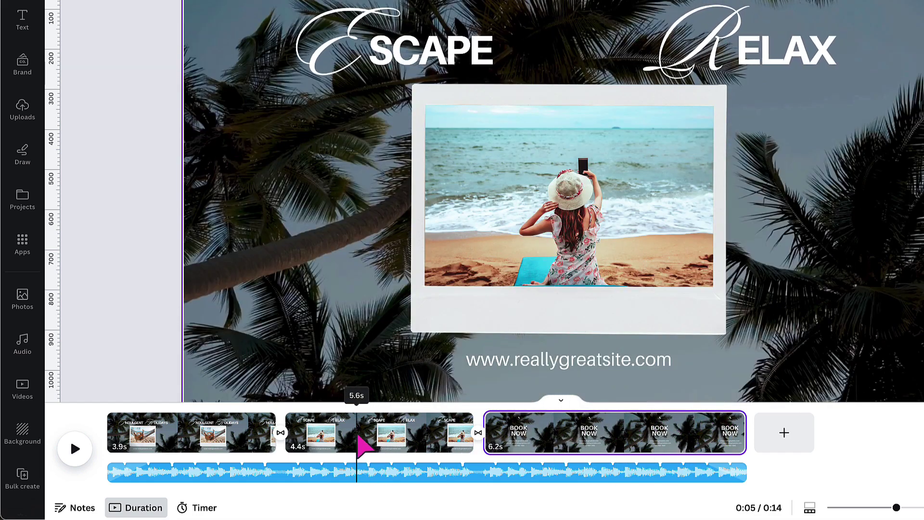
left_click_drag(359, 445, 336, 443)
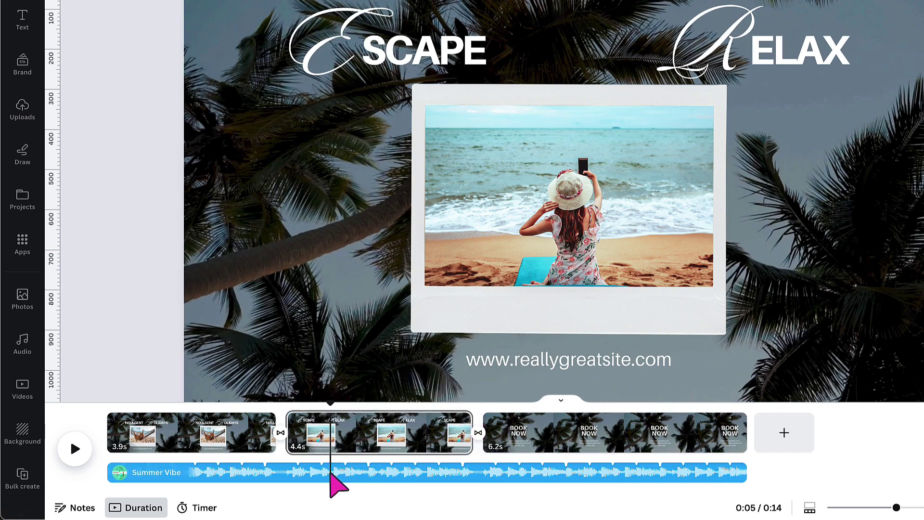
Split the Summer Vibe track at the playhead into 5.0s and 9.6s parts
left_click(330, 472)
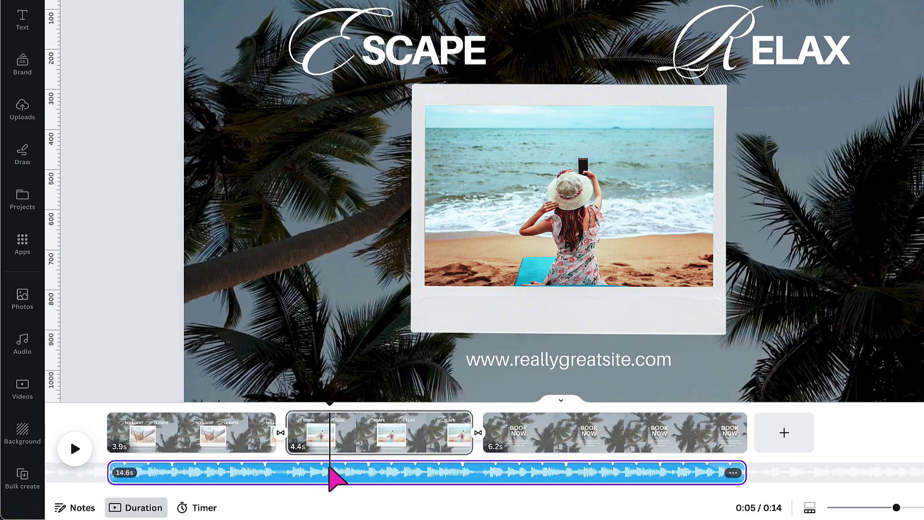
right_click(331, 468)
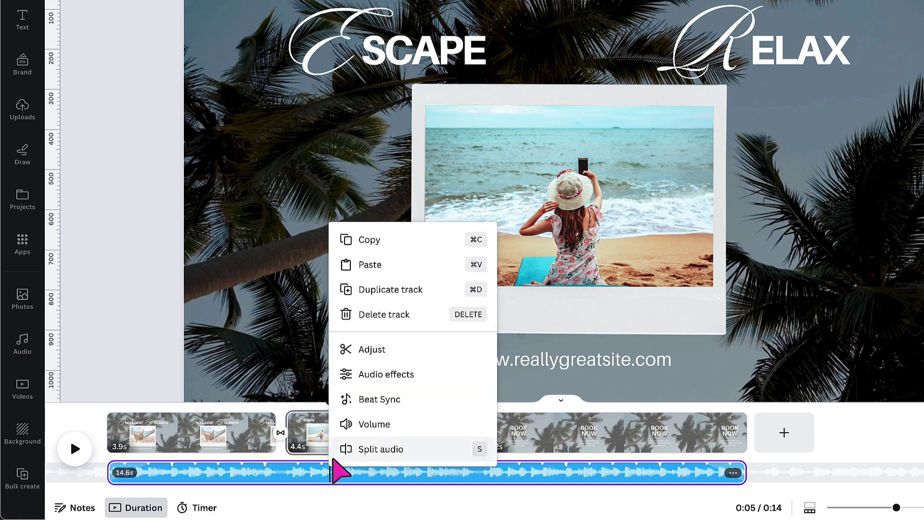
left_click(349, 453)
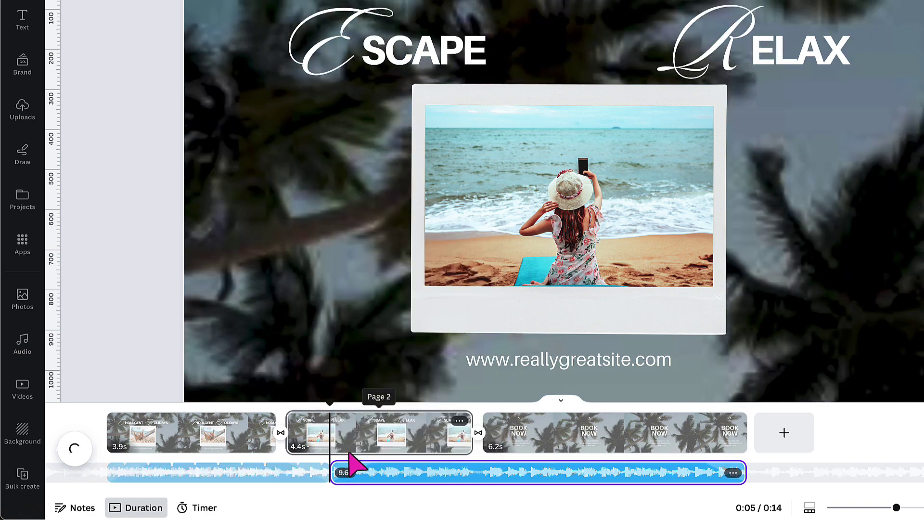
left_click(281, 478)
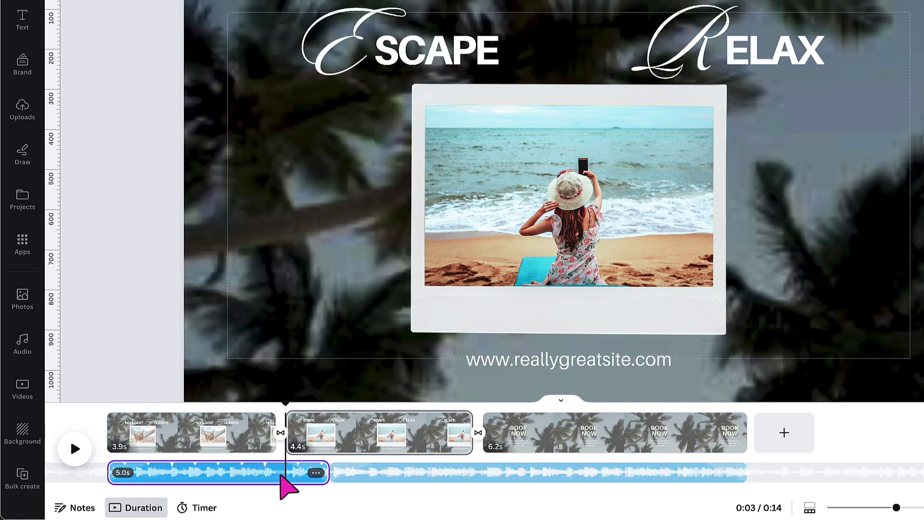
left_click(348, 473)
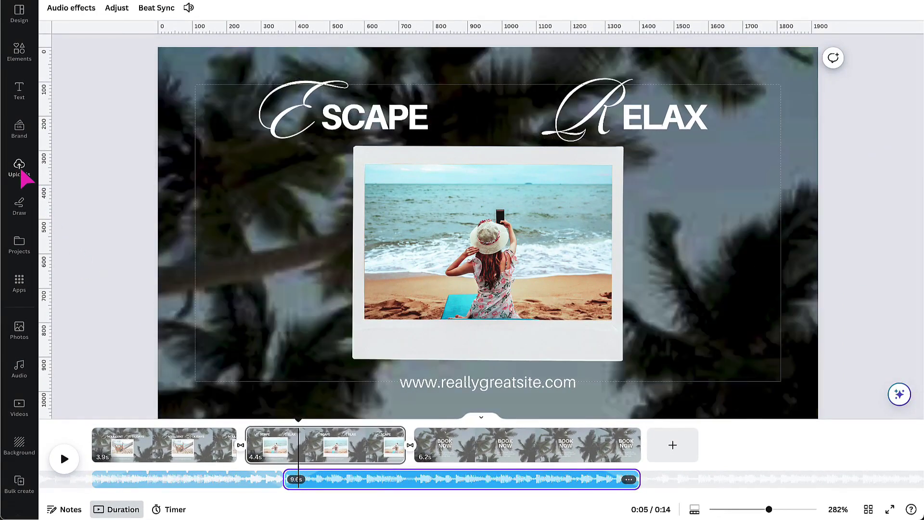
left_click(19, 167)
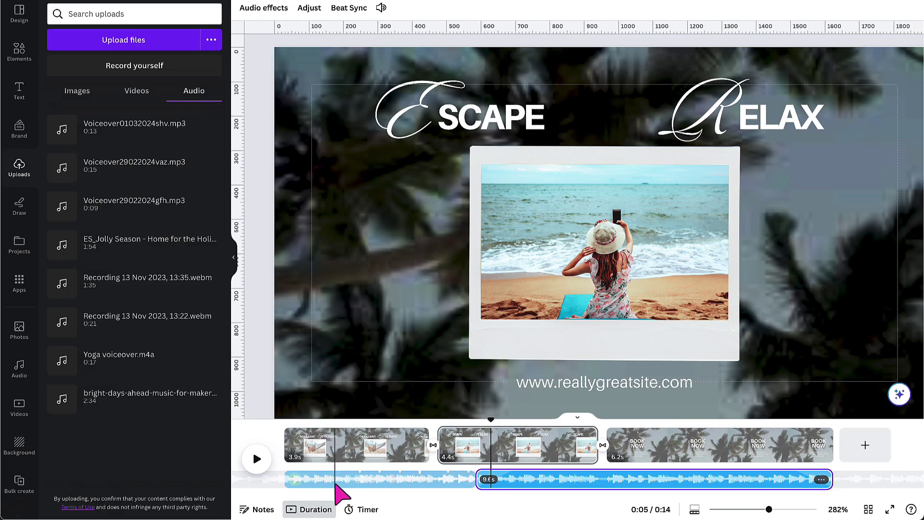
left_click(381, 496)
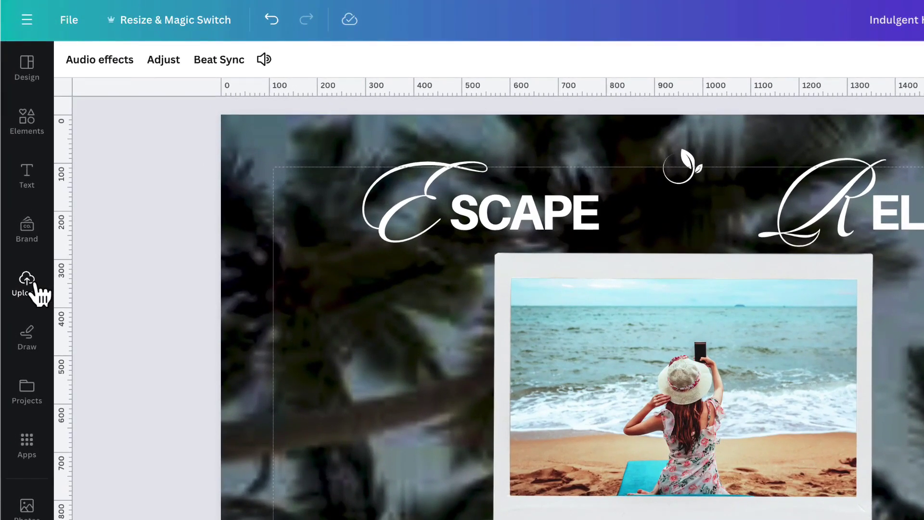
Launch Record yourself from Uploads to show the camera bubble and device choices
left_click(39, 293)
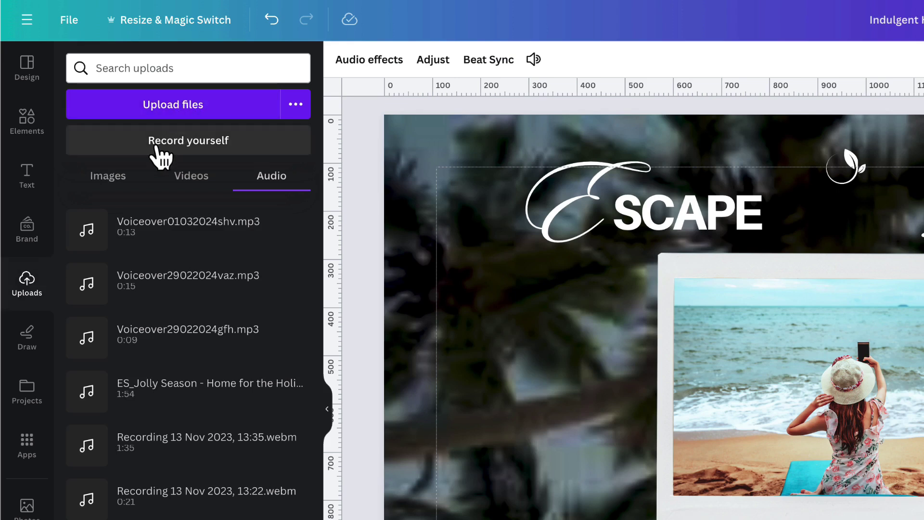
left_click(181, 142)
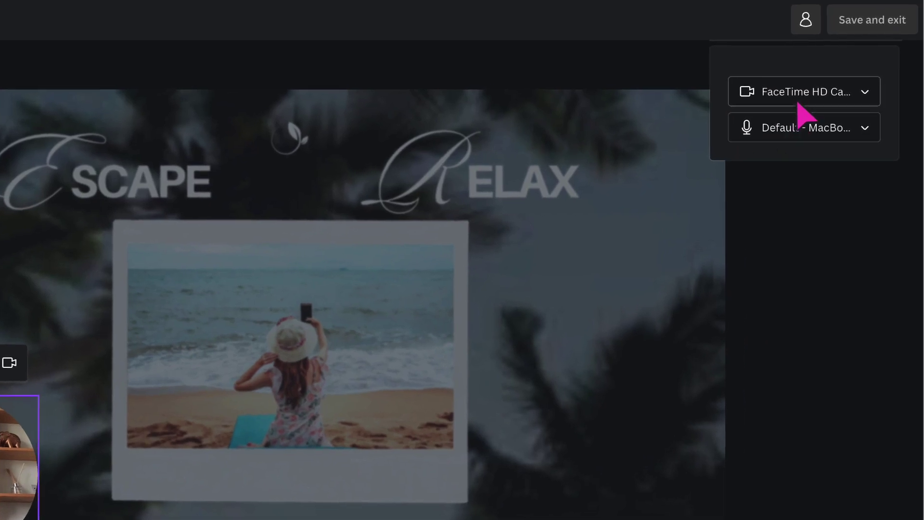
Set the studio to record with no camera and the Shure MV7 microphone
left_click(746, 94)
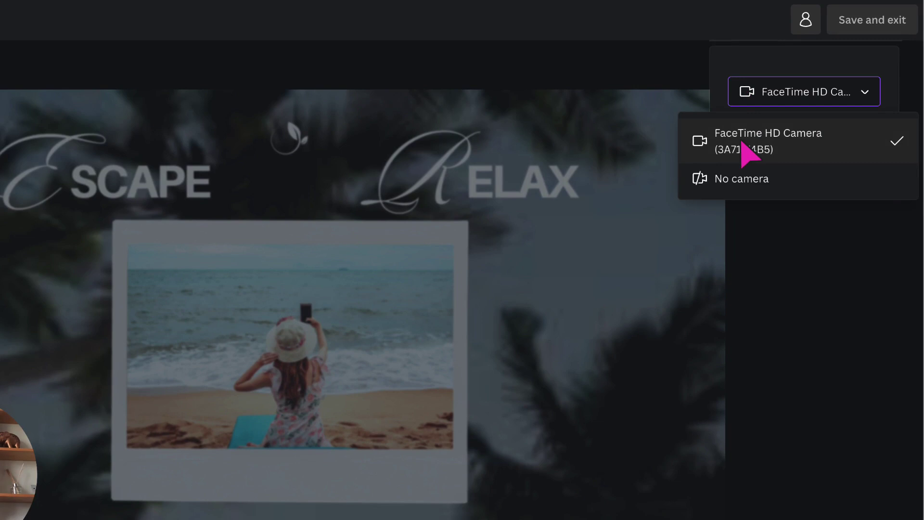
left_click(739, 183)
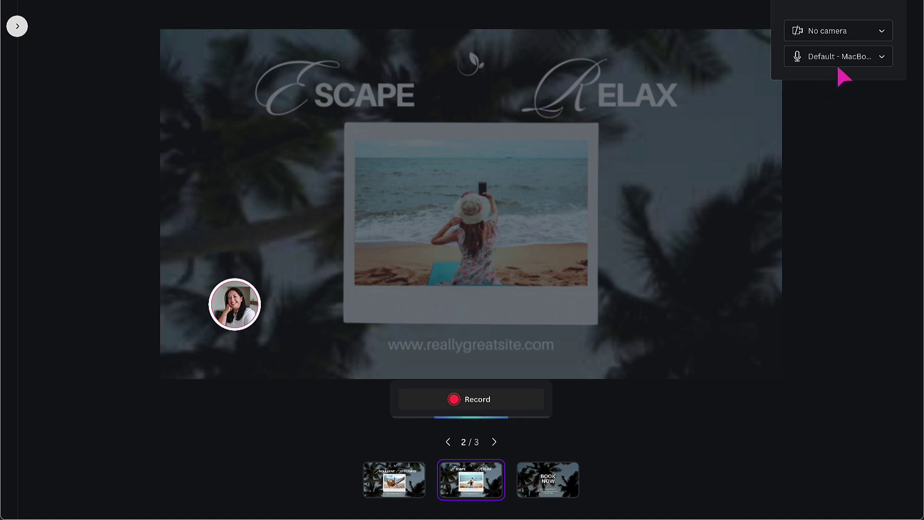
left_click(881, 57)
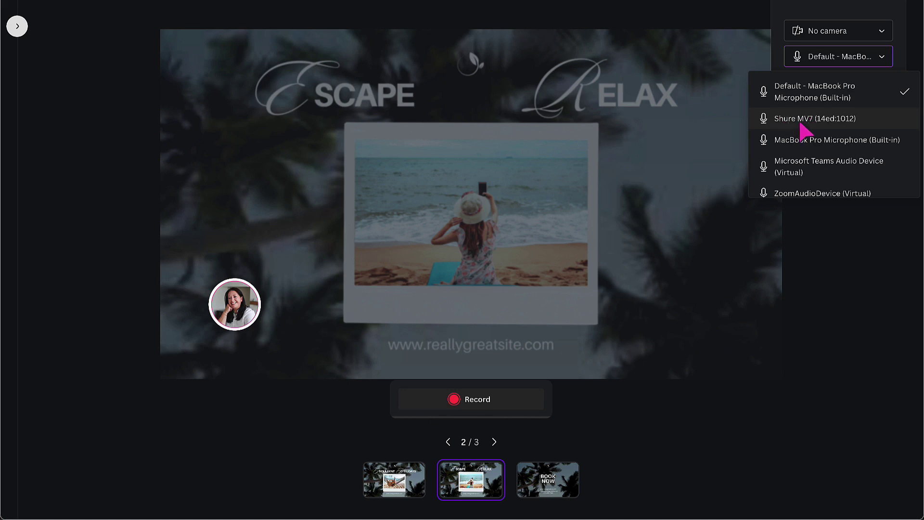
left_click(805, 123)
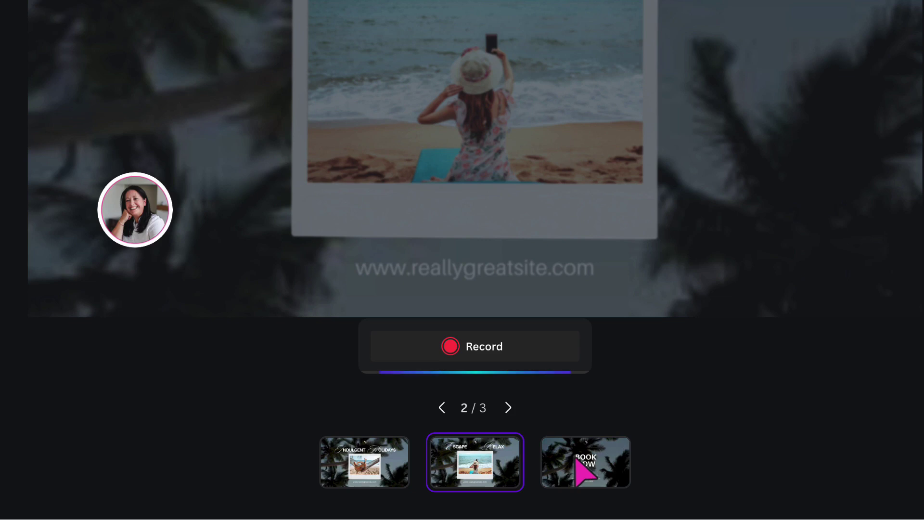
Record a roughly six-second narration clip on the BOOK NOW page
left_click(577, 461)
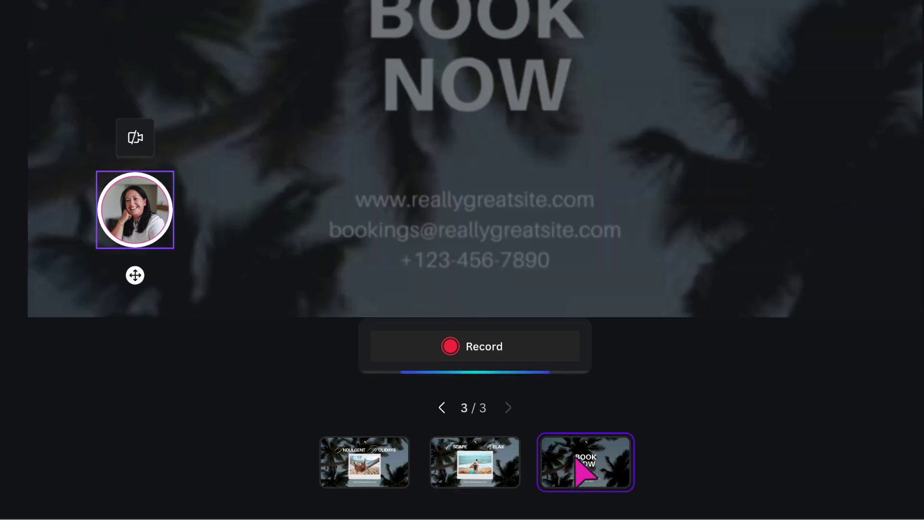
left_click(475, 346)
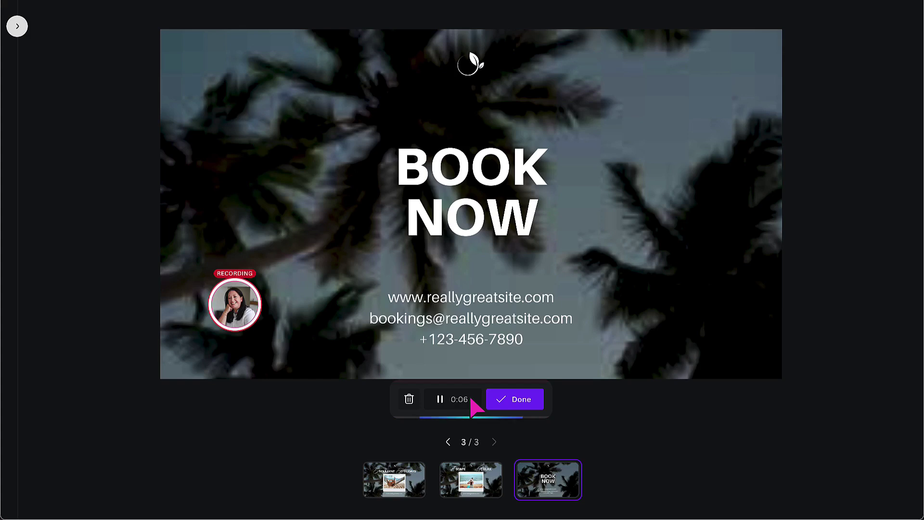
left_click(509, 402)
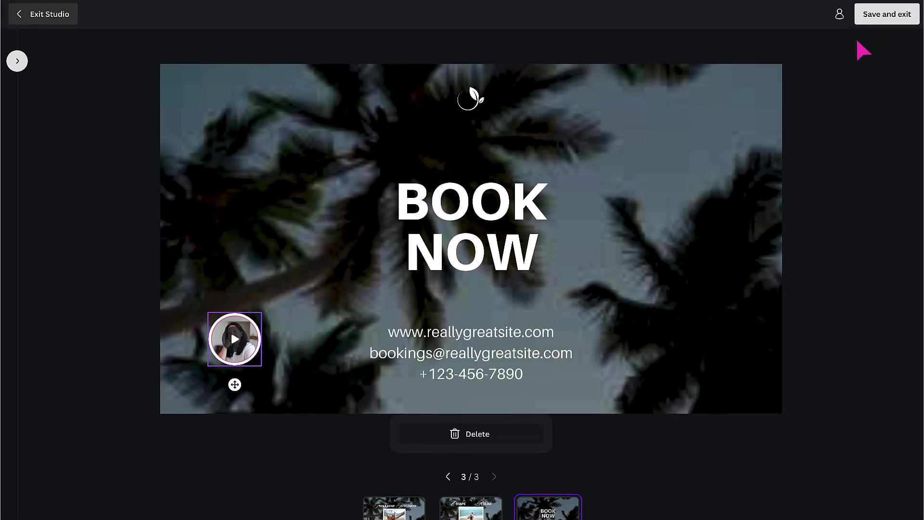
Save and exit, then select the circular self-video on the 8.2-second BOOK NOW page
left_click(887, 14)
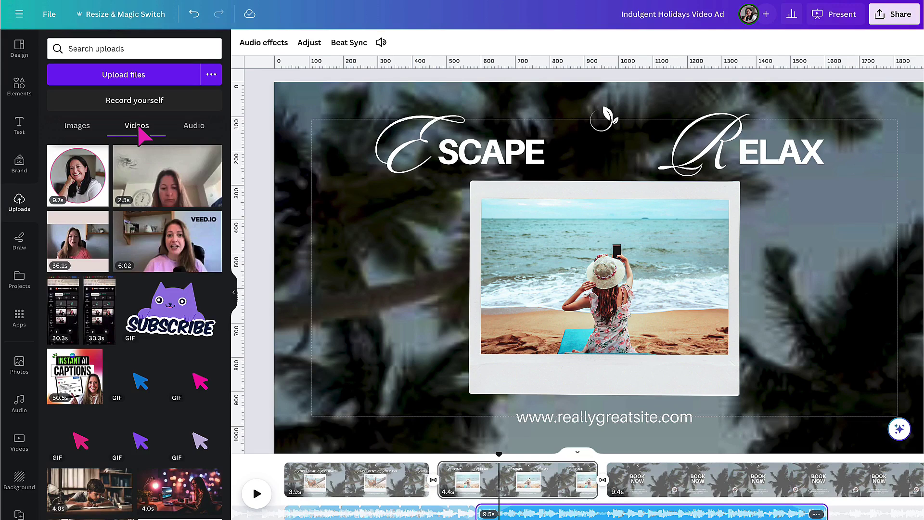
mouse_move(78, 141)
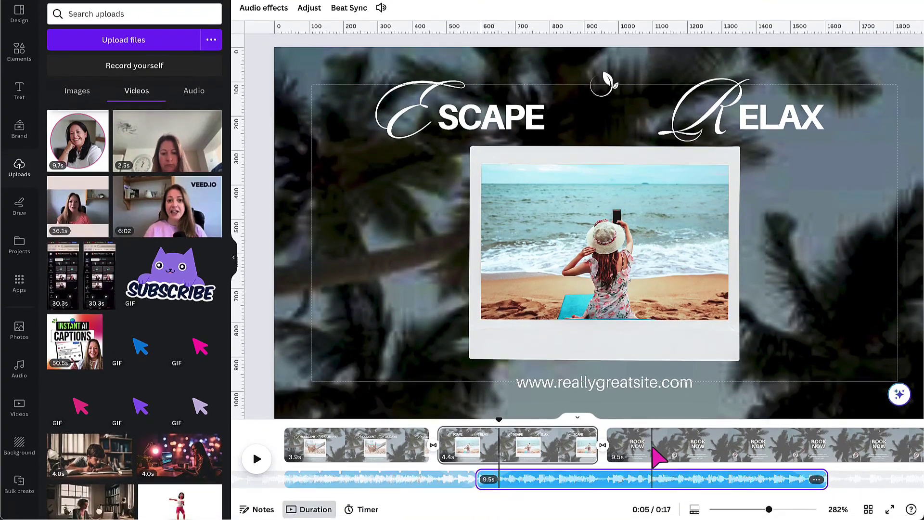
left_click(654, 449)
left_click(235, 260)
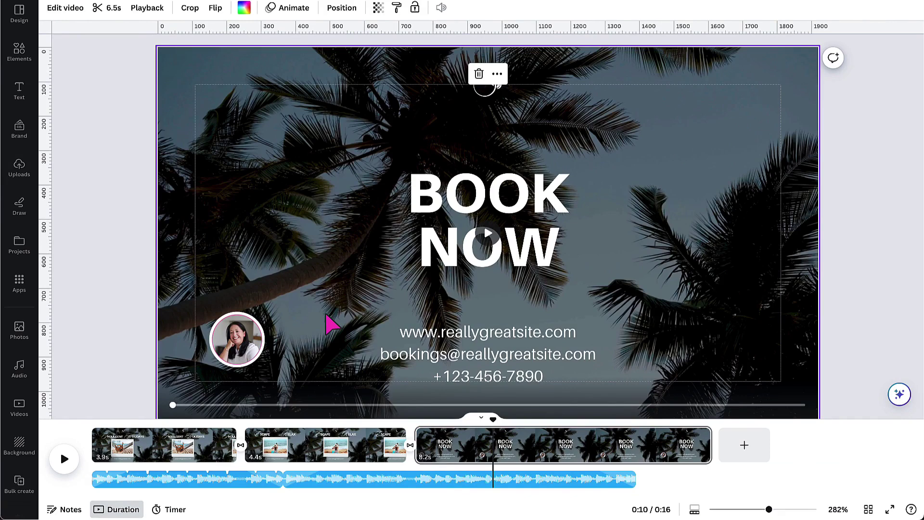
left_click_drag(293, 330, 260, 328)
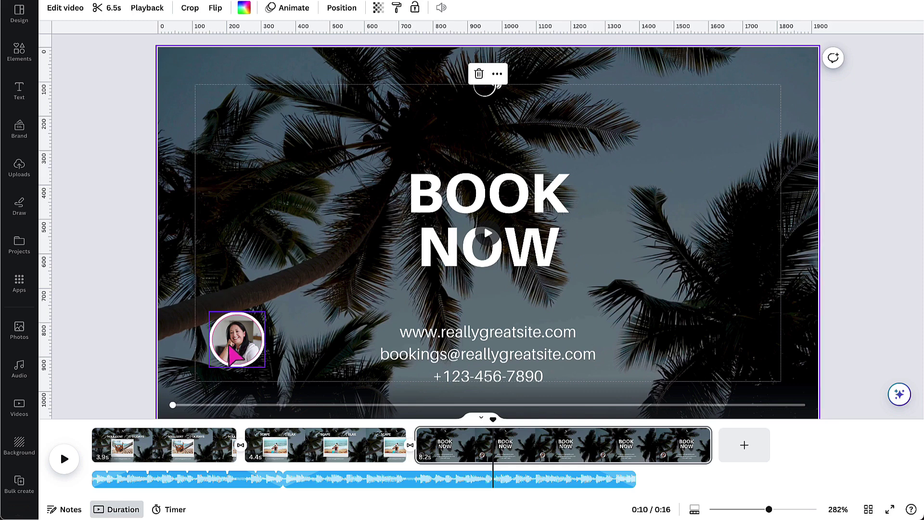
left_click(241, 342)
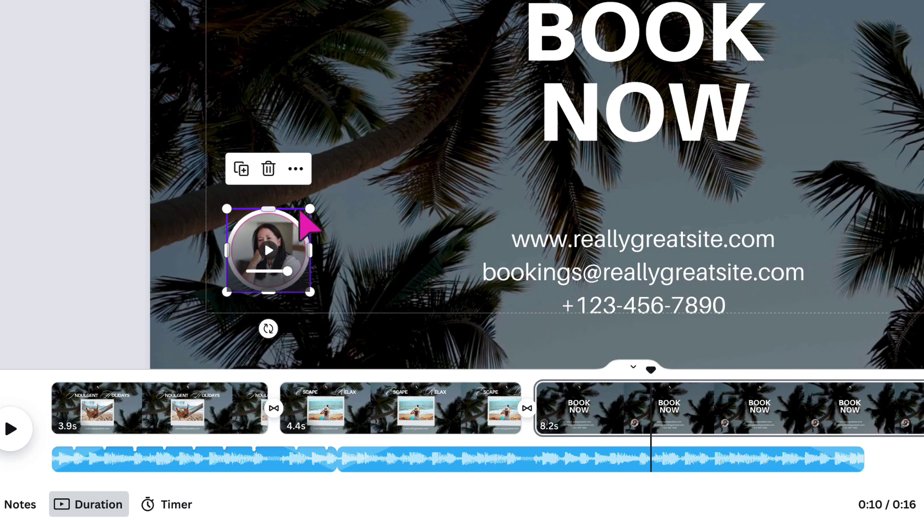
Extract the self-video's voiceover as an audio track and delete the circular video
left_click(301, 174)
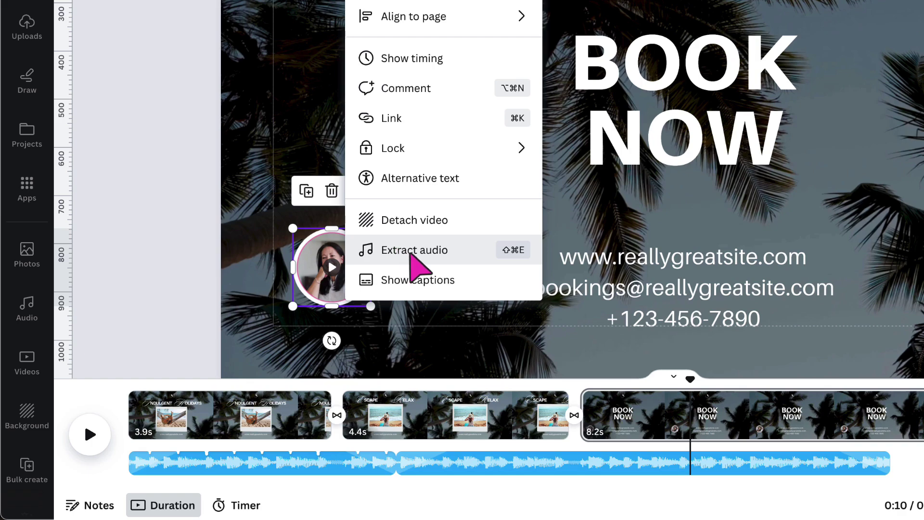
left_click(410, 254)
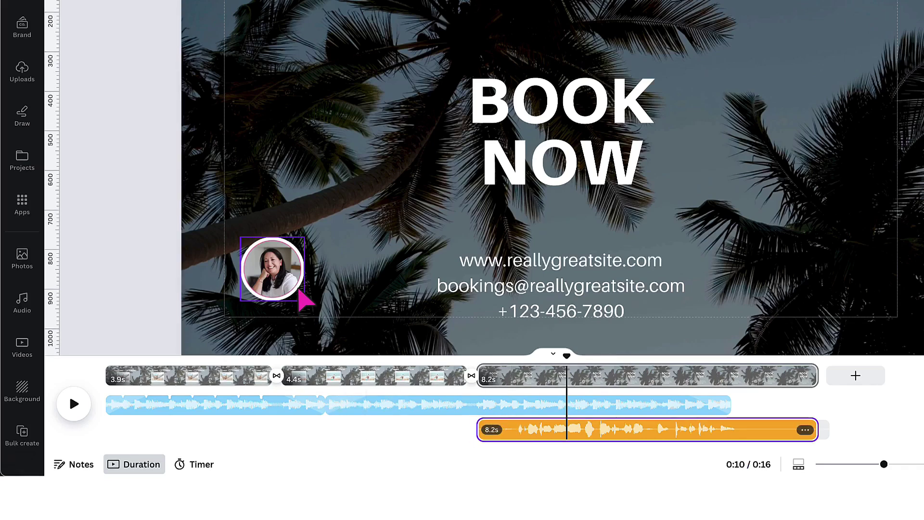
left_click(300, 294)
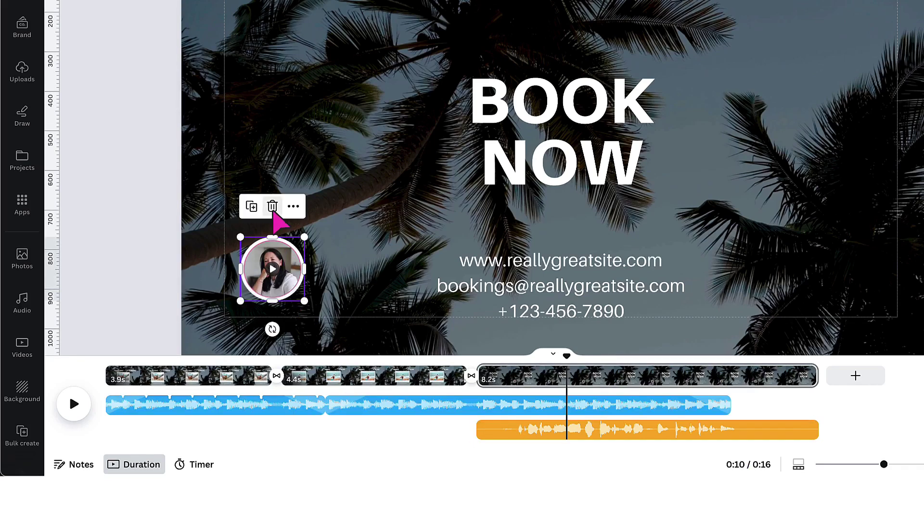
left_click(273, 207)
left_click(285, 176)
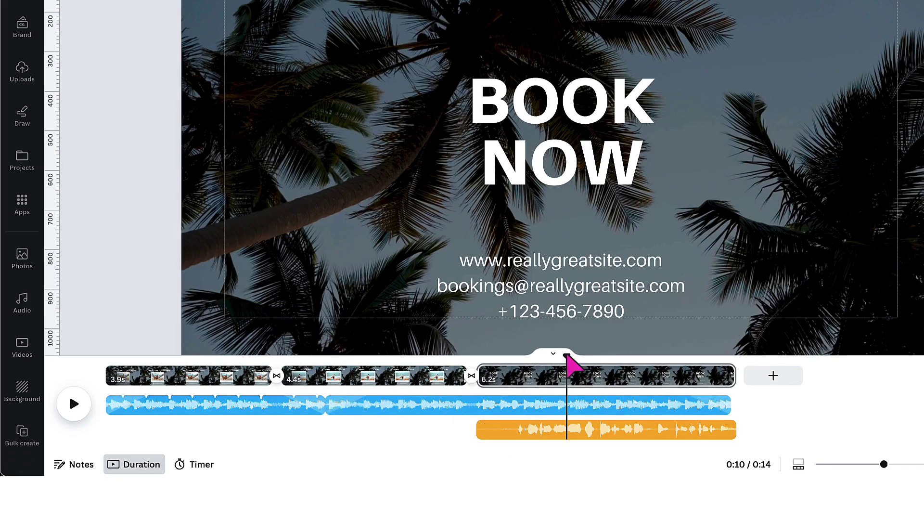
Move the playhead to the end of the ad's timeline
left_click_drag(567, 365, 735, 369)
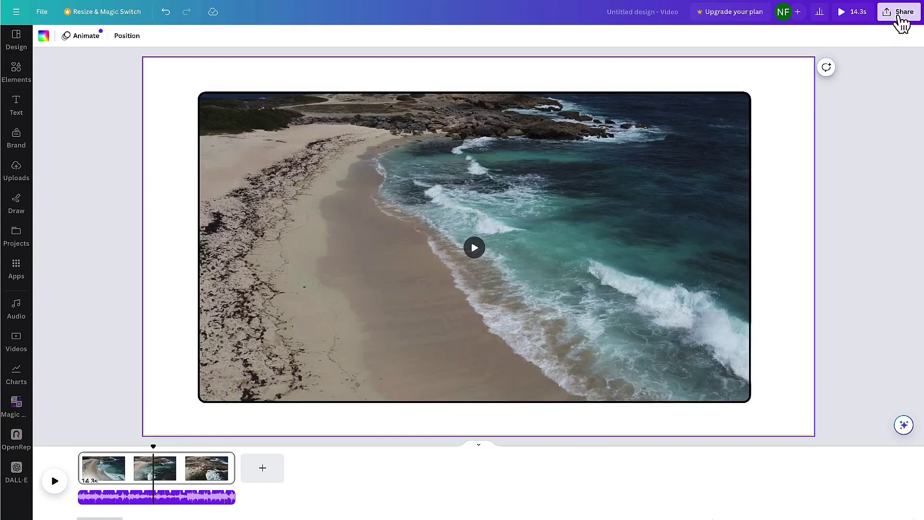
Buy a one-design Pro Content licence for the premium music, paying with PayPal
left_click(899, 12)
left_click(790, 235)
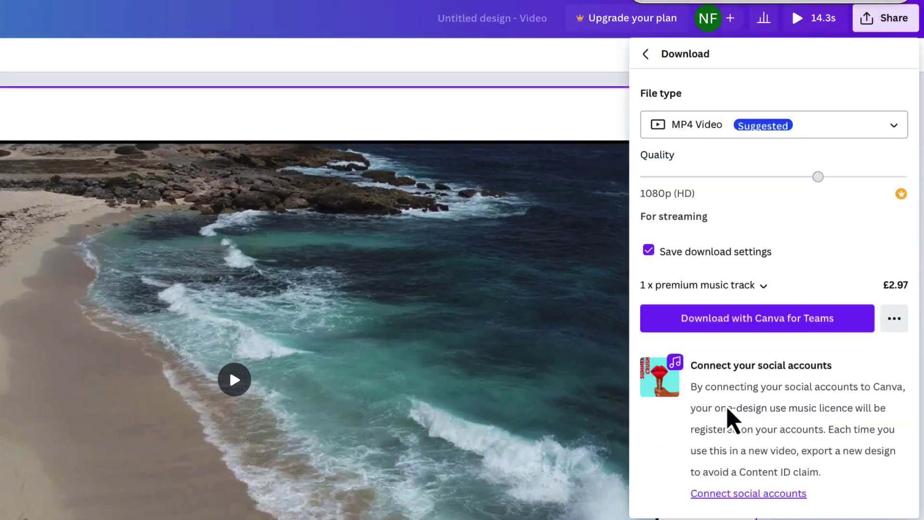
left_click(744, 289)
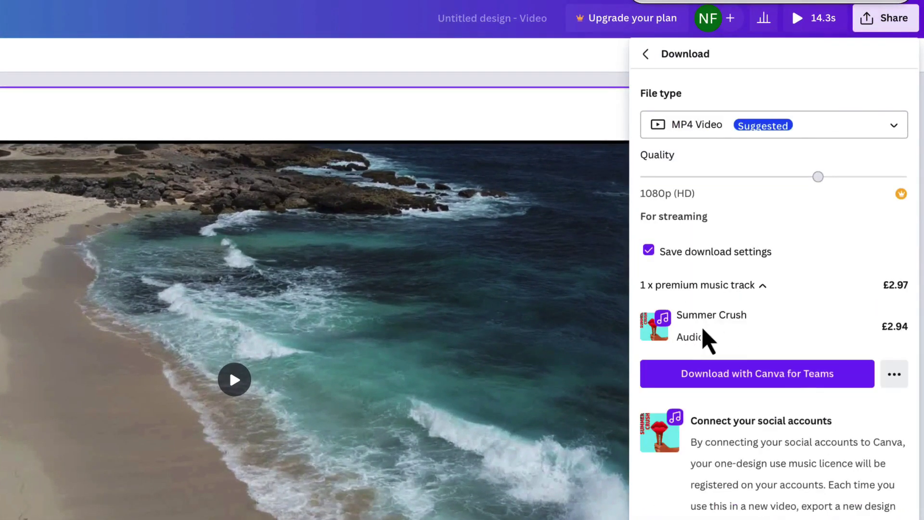
left_click(894, 376)
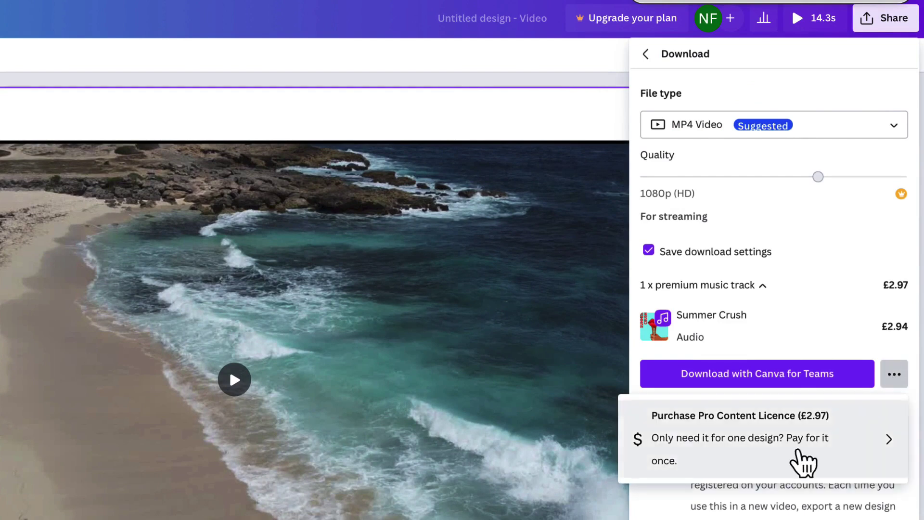
left_click(765, 442)
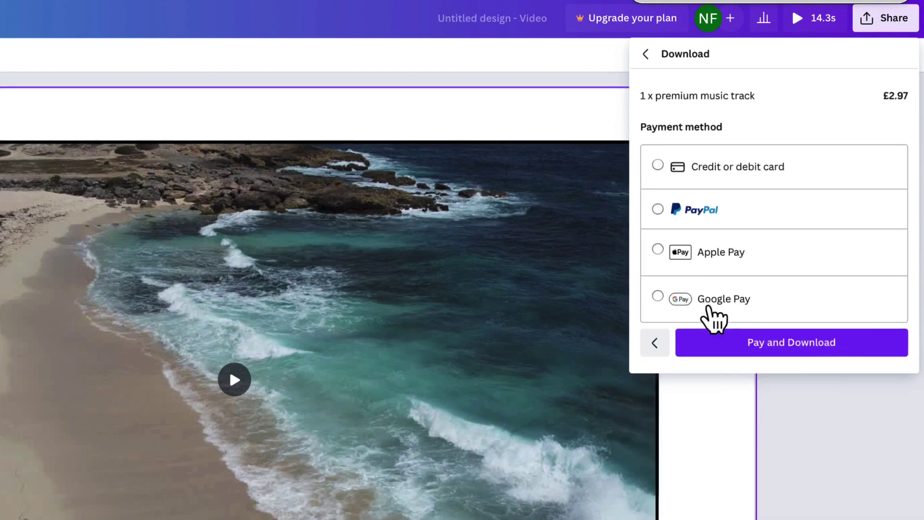
left_click(667, 217)
left_click(757, 479)
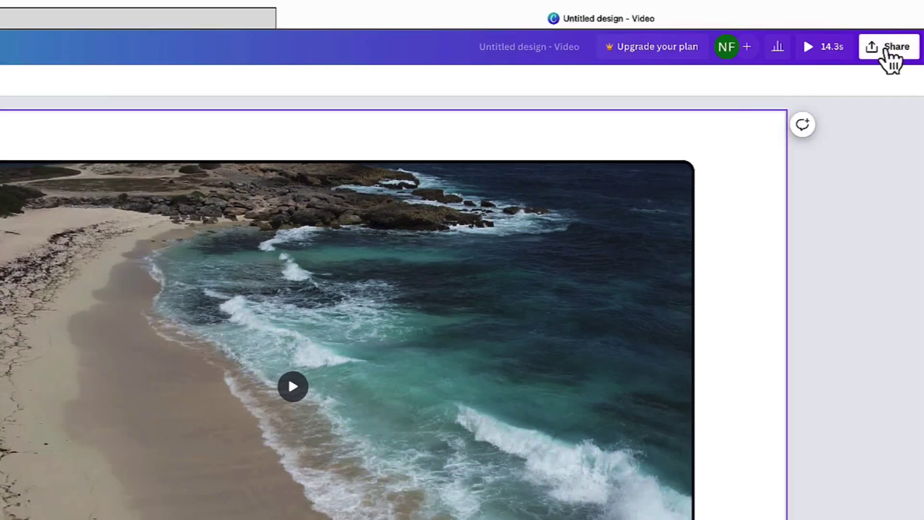
Connect and sign in to a LinkedIn profile for social sharing
left_click(894, 58)
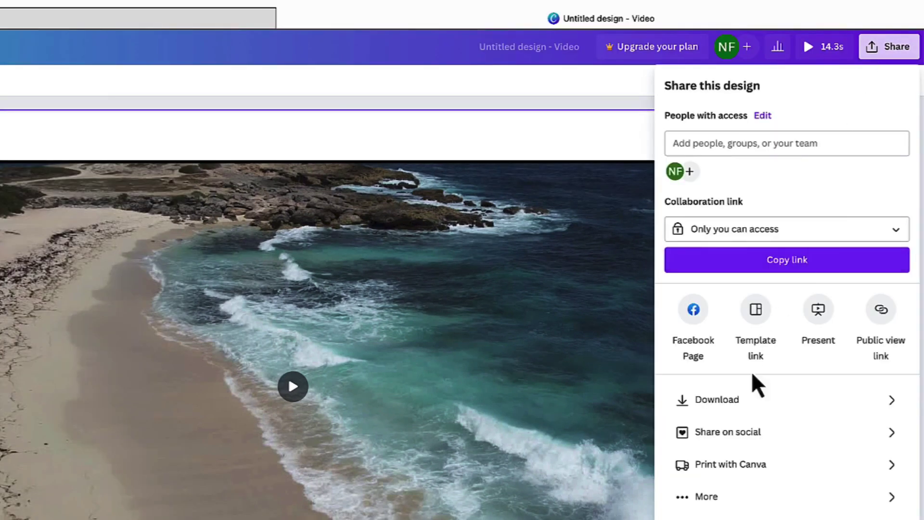
left_click(746, 435)
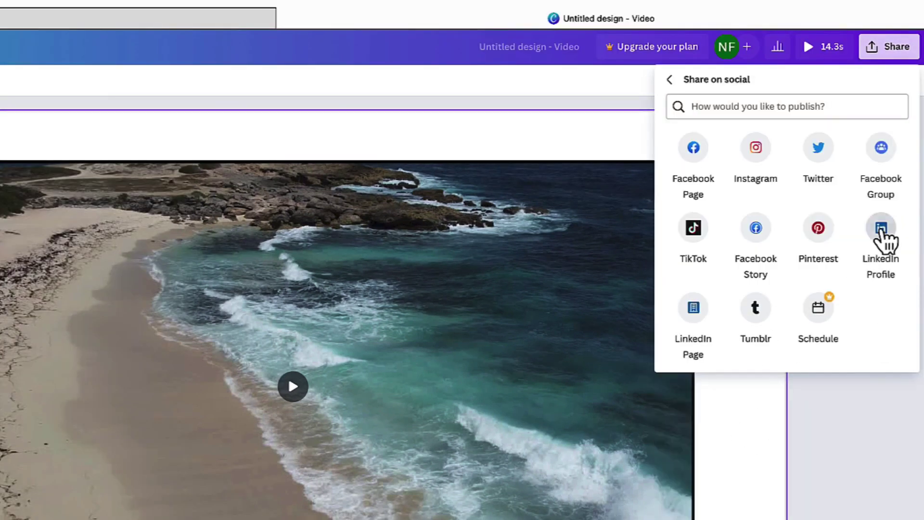
left_click(881, 230)
left_click(790, 347)
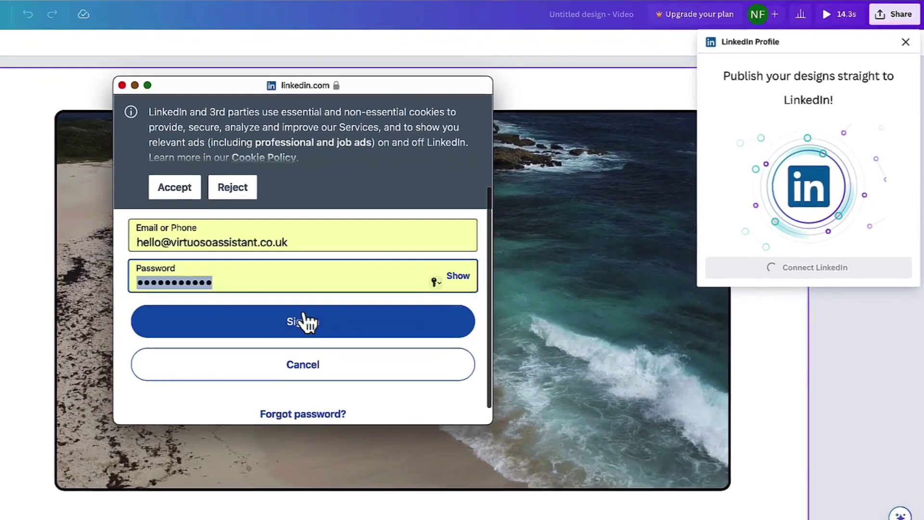
left_click(261, 442)
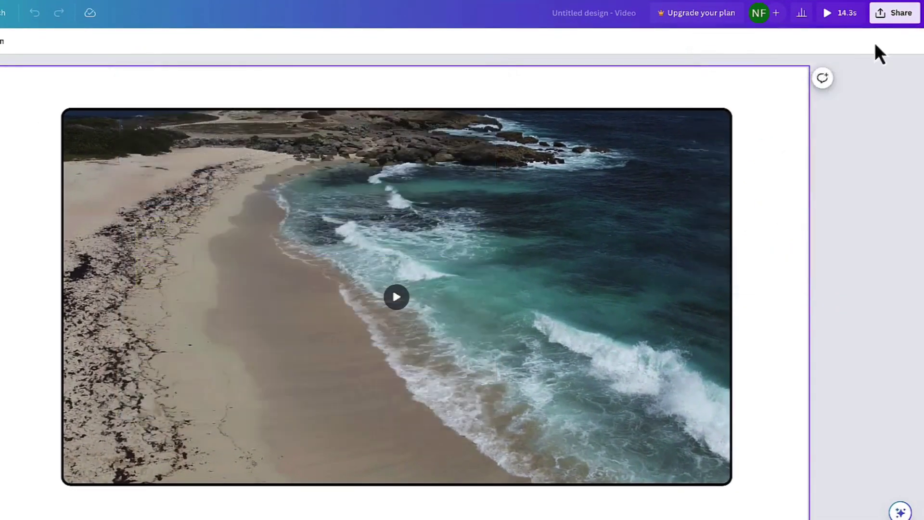
Start a LinkedIn profile post as MP4 Video and review its premium music charge
left_click(894, 12)
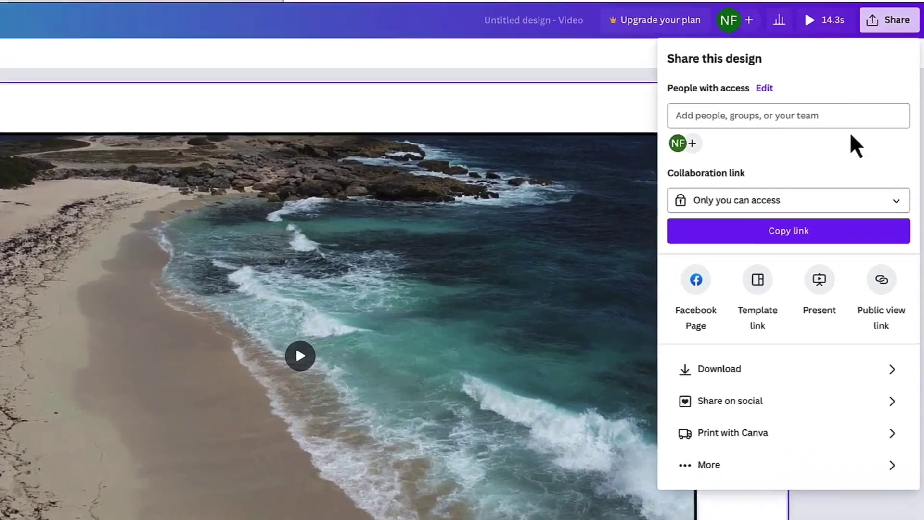
left_click(739, 334)
left_click(889, 166)
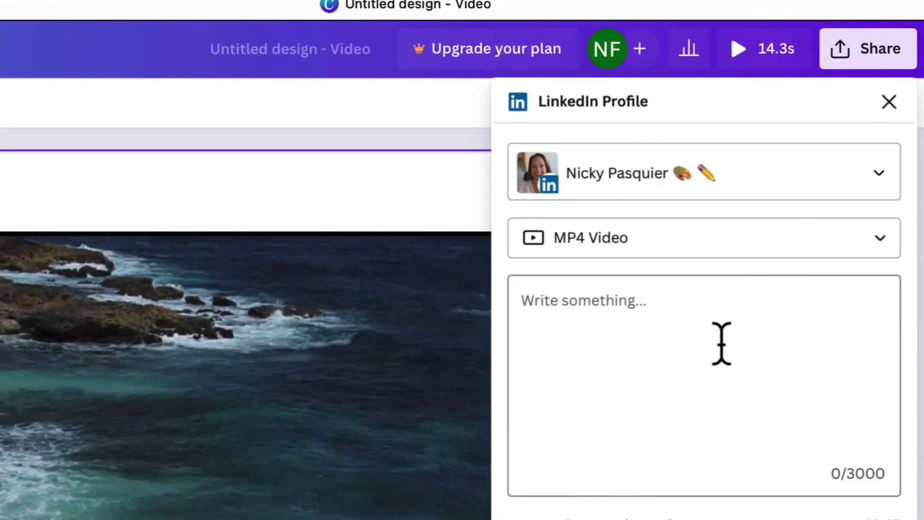
left_click(613, 185)
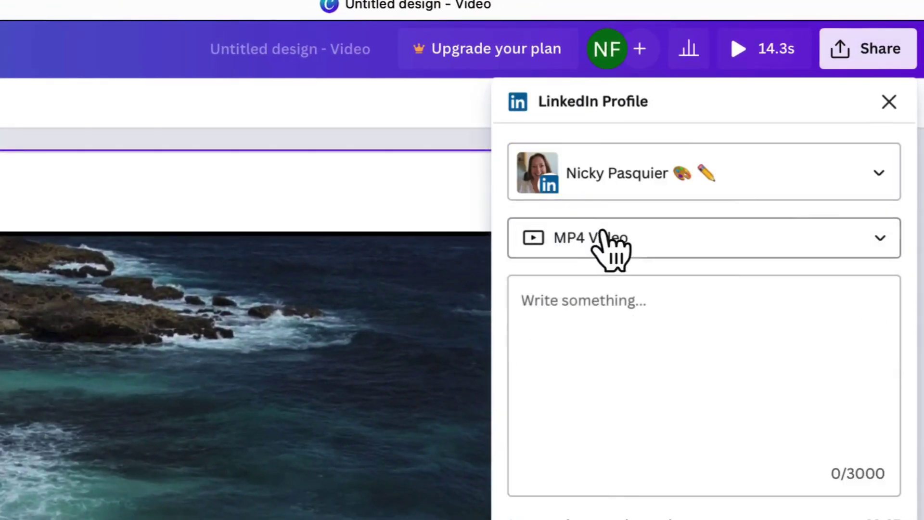
left_click(608, 246)
left_click(595, 461)
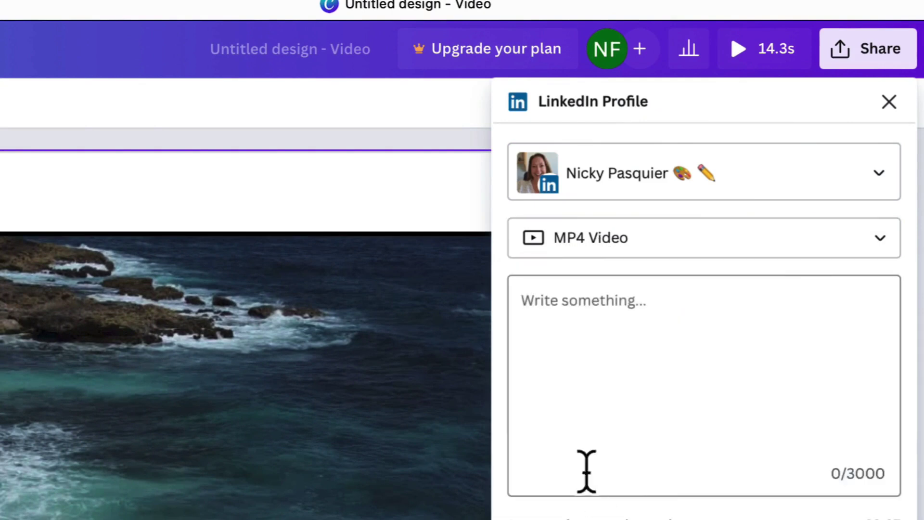
left_click(562, 315)
type("Add your caption")
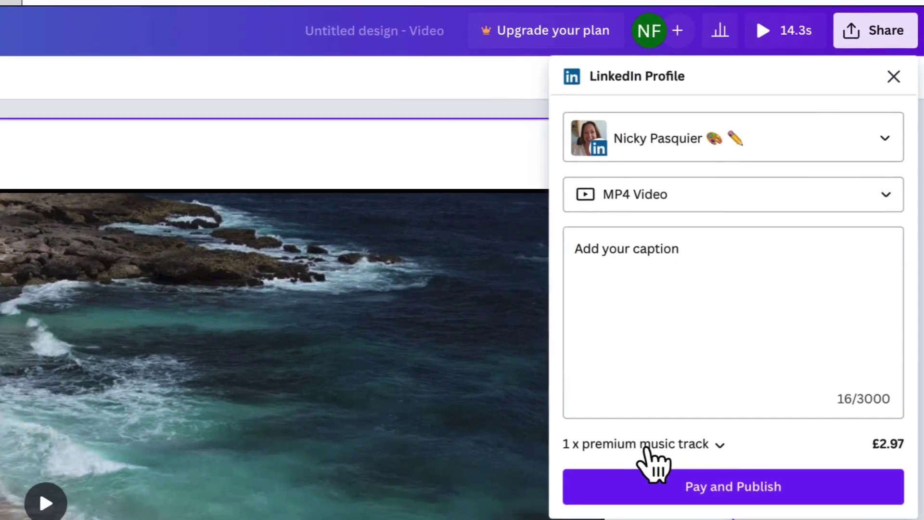
left_click(662, 419)
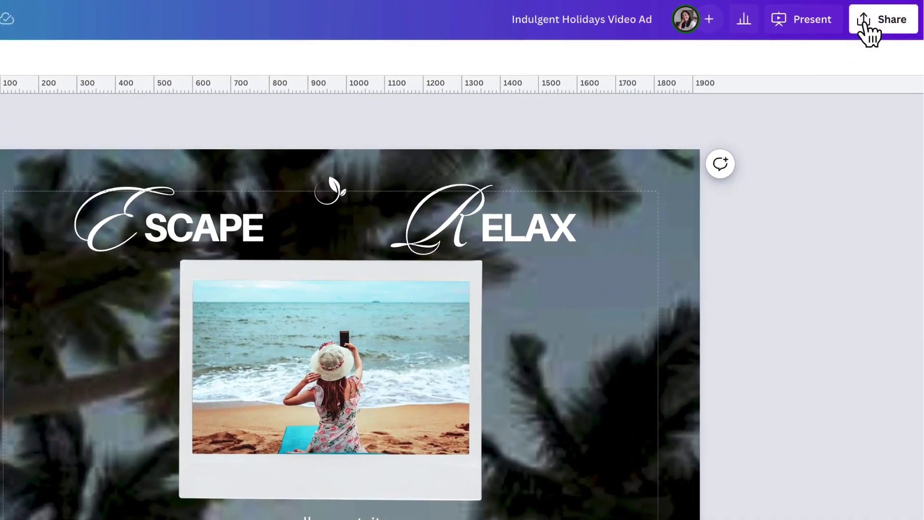
Download all three pages of the Indulgent Holidays Video Ad as an MP4 video file
left_click(868, 33)
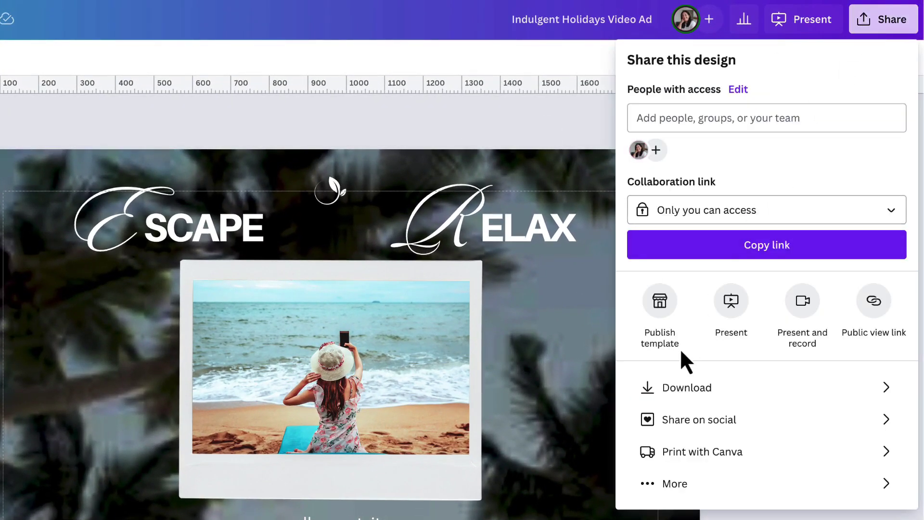
left_click(683, 388)
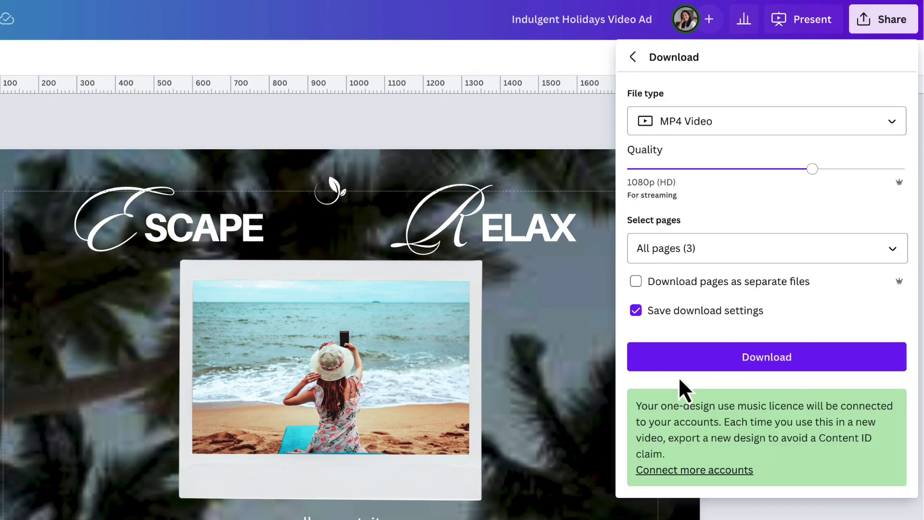
left_click(682, 471)
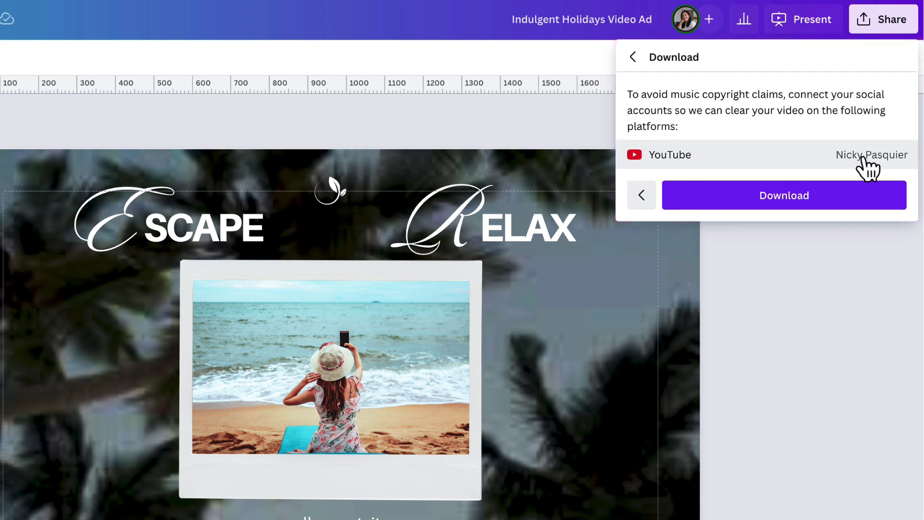
left_click(838, 195)
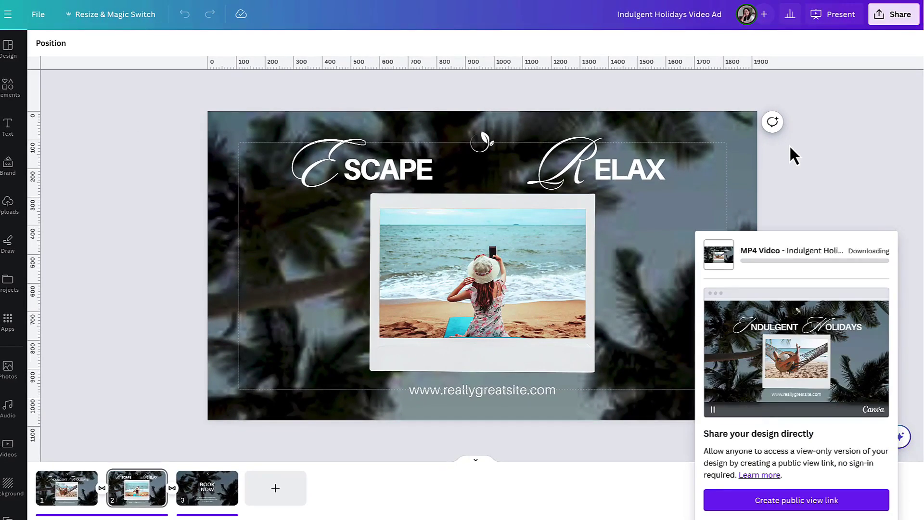